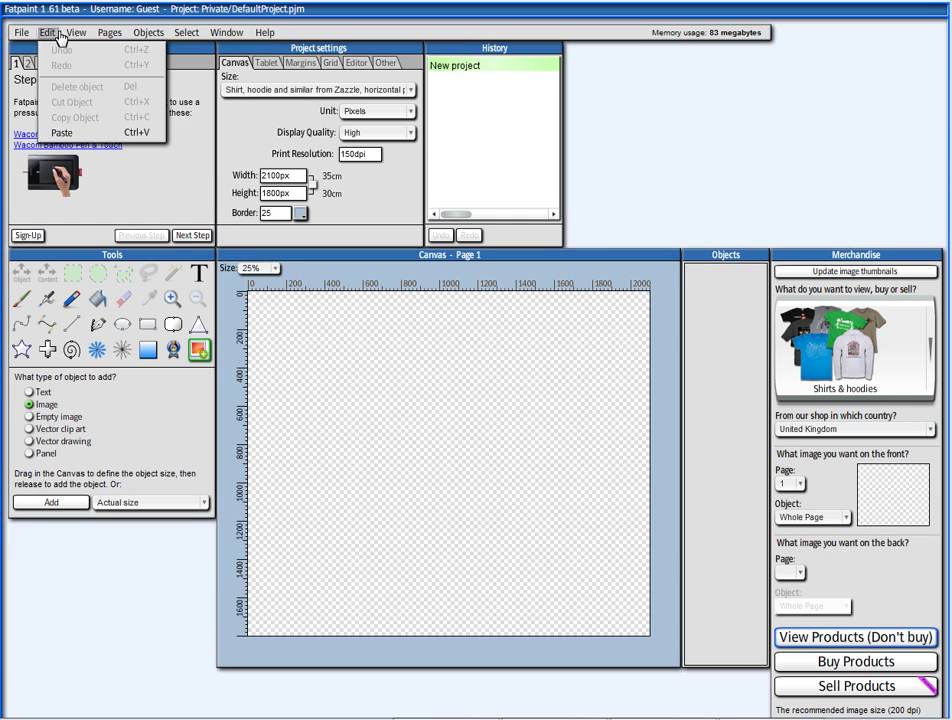
Dismiss the help options and view the canvas size presets without changing them.
mouse_move(88, 36)
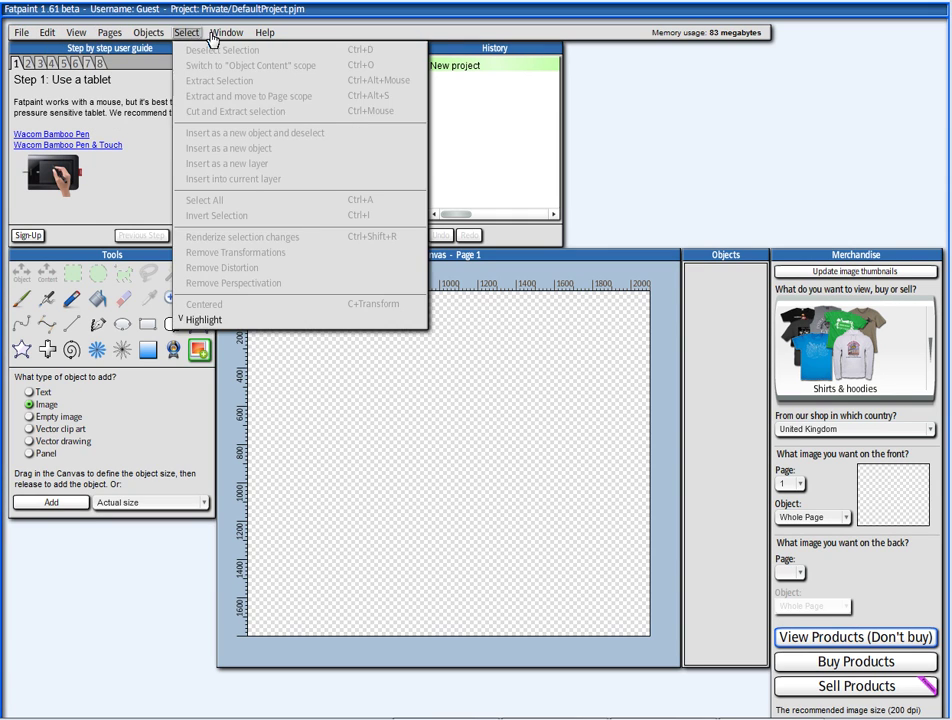
mouse_move(226, 38)
mouse_move(265, 40)
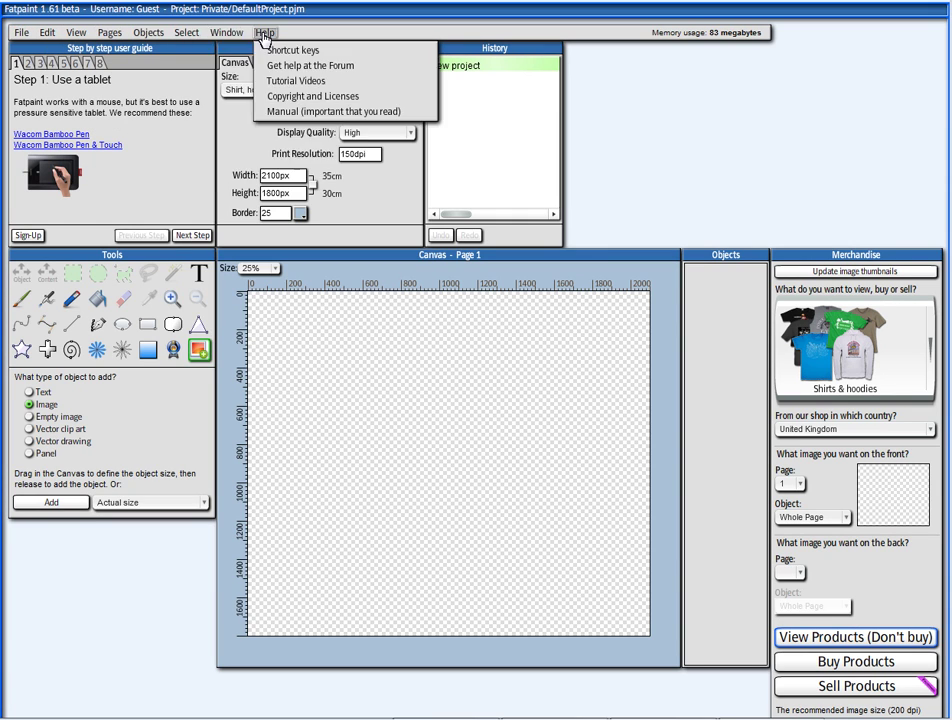
left_click(707, 136)
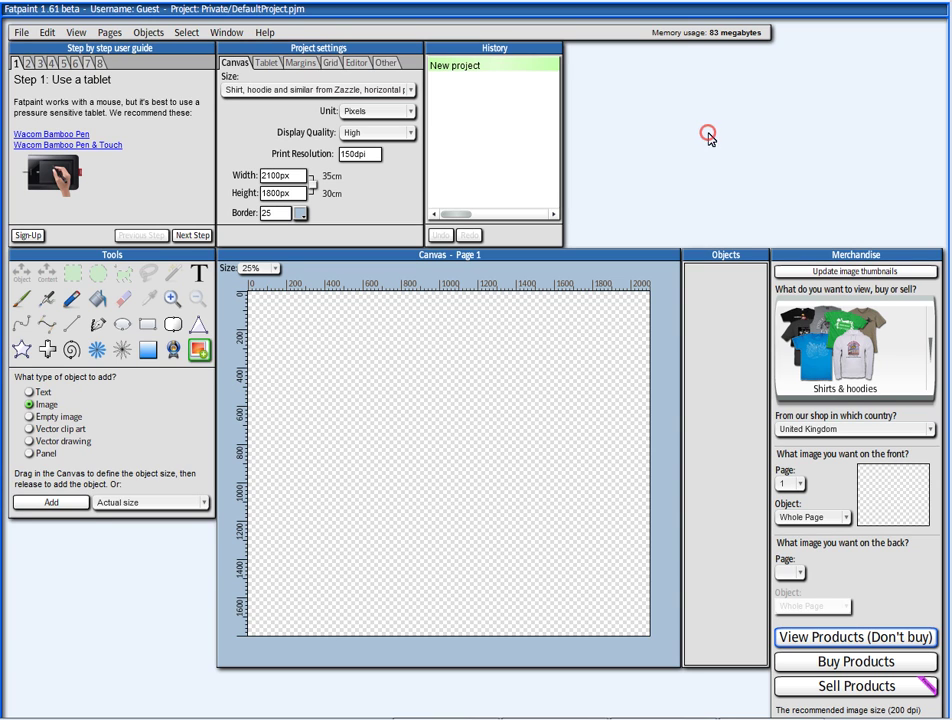
left_click(276, 97)
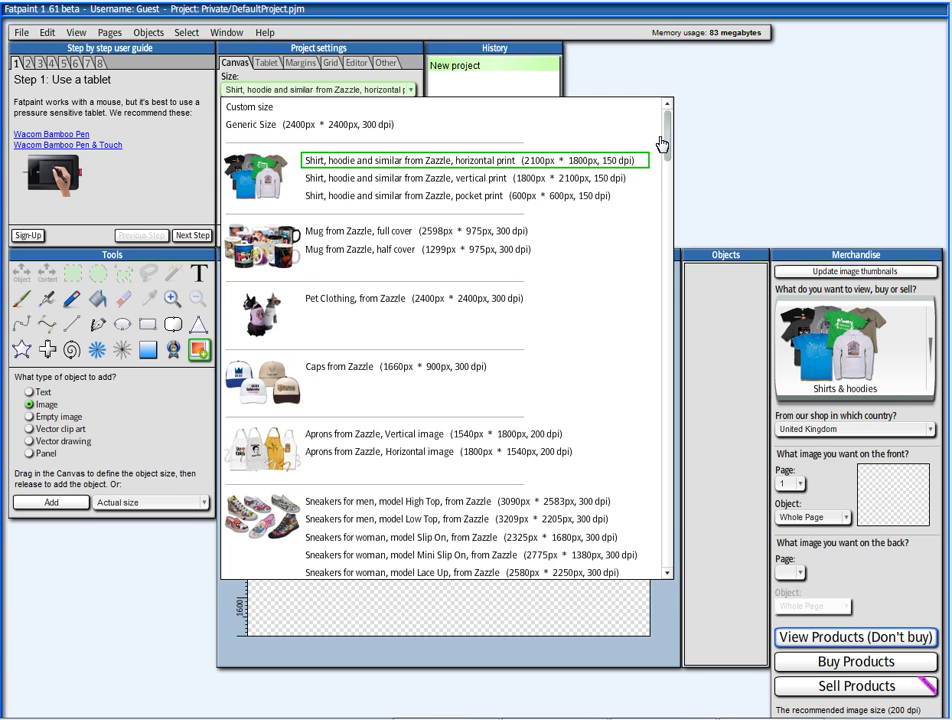
mouse_move(666, 133)
left_mouse_down()
mouse_move(671, 210)
mouse_move(665, 132)
left_mouse_up()
left_click(610, 81)
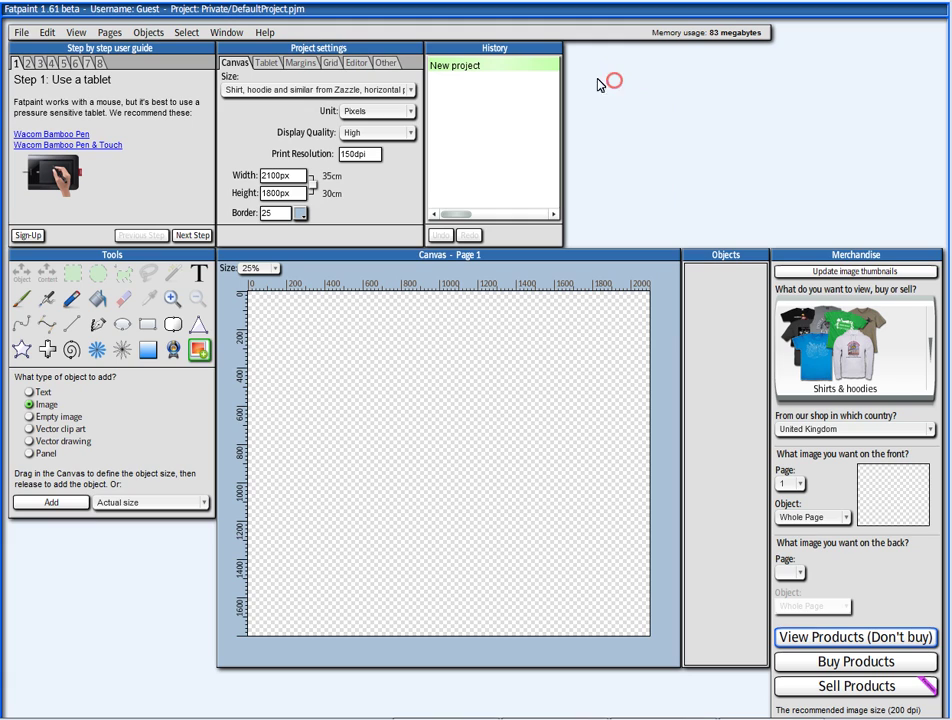
Browse the tablet, margin, grid, editor and other project settings, then return to canvas settings.
left_click(268, 63)
left_click(303, 63)
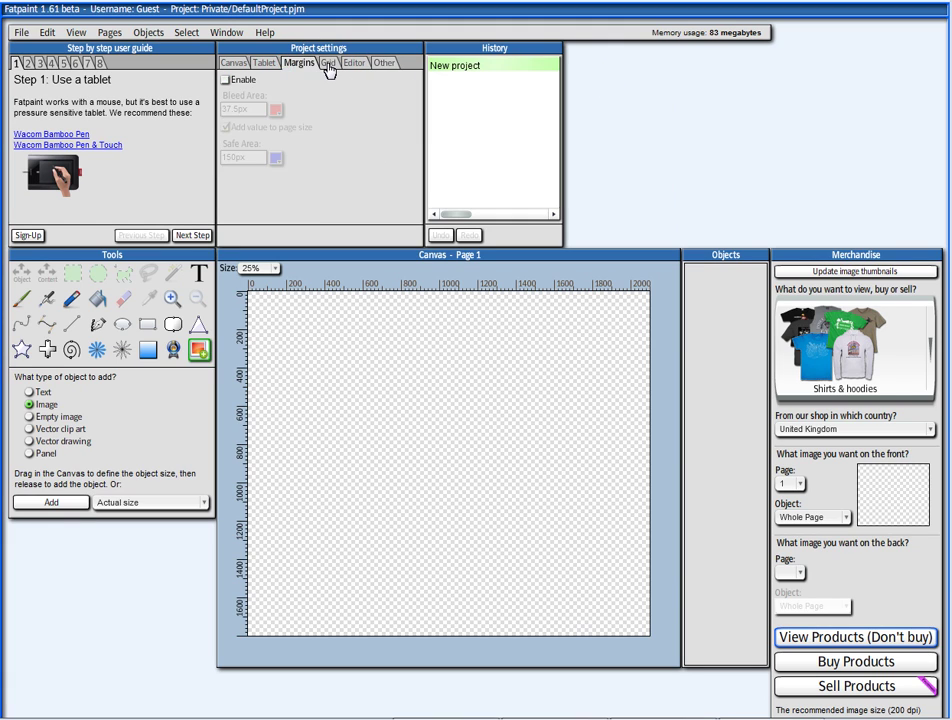
left_click(329, 63)
left_click(354, 63)
left_click(384, 63)
left_click(234, 63)
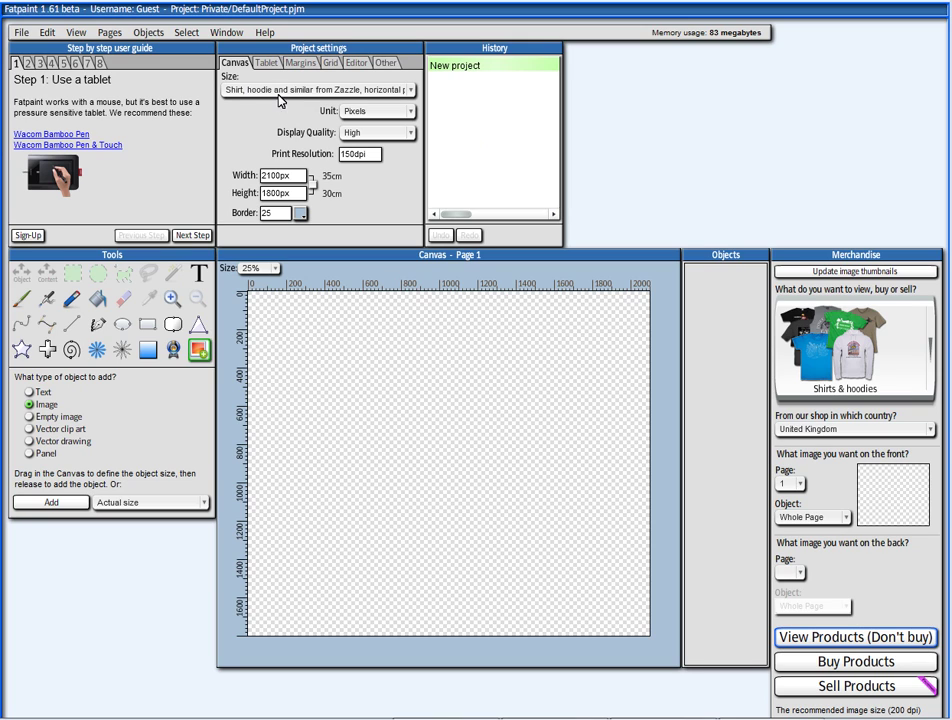
Untick Step by step user guide, Project settings, History and Merchandise in the Window menu.
left_click(228, 32)
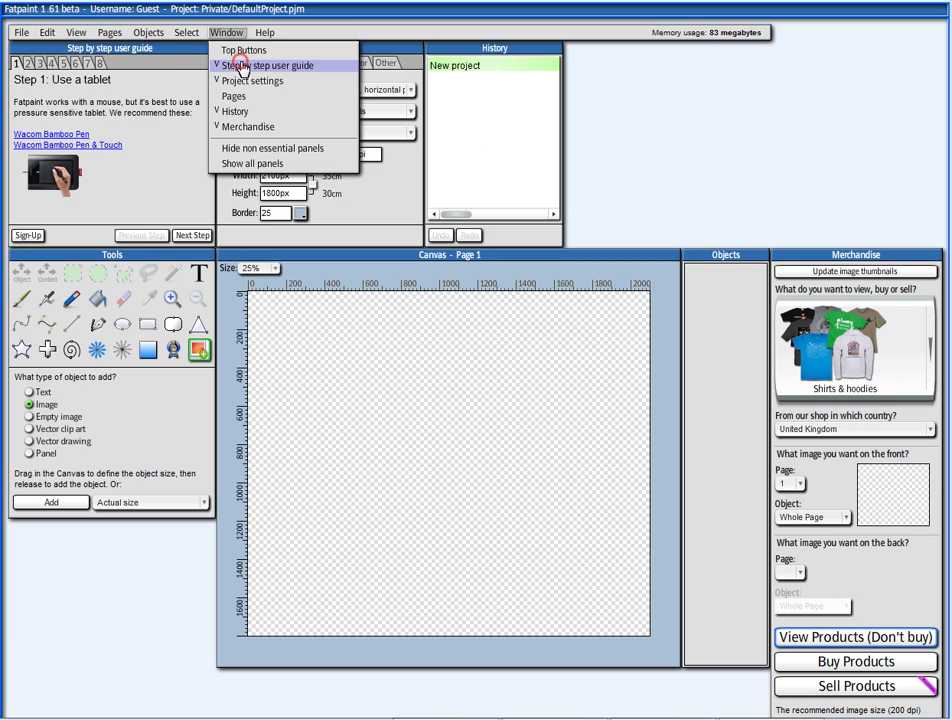
left_click(243, 67)
left_click(227, 32)
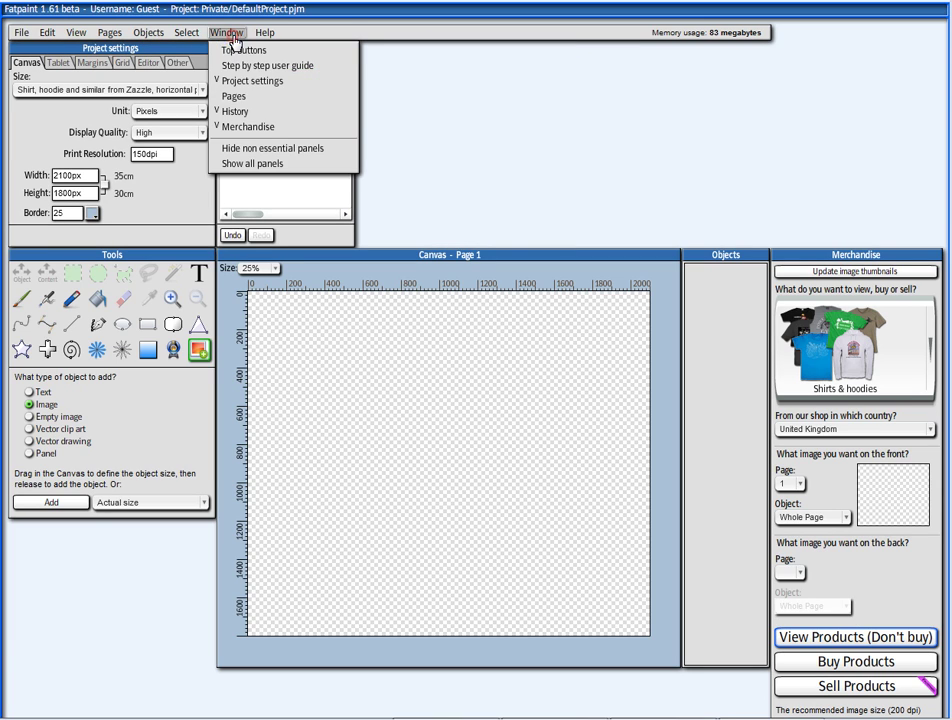
left_click(254, 84)
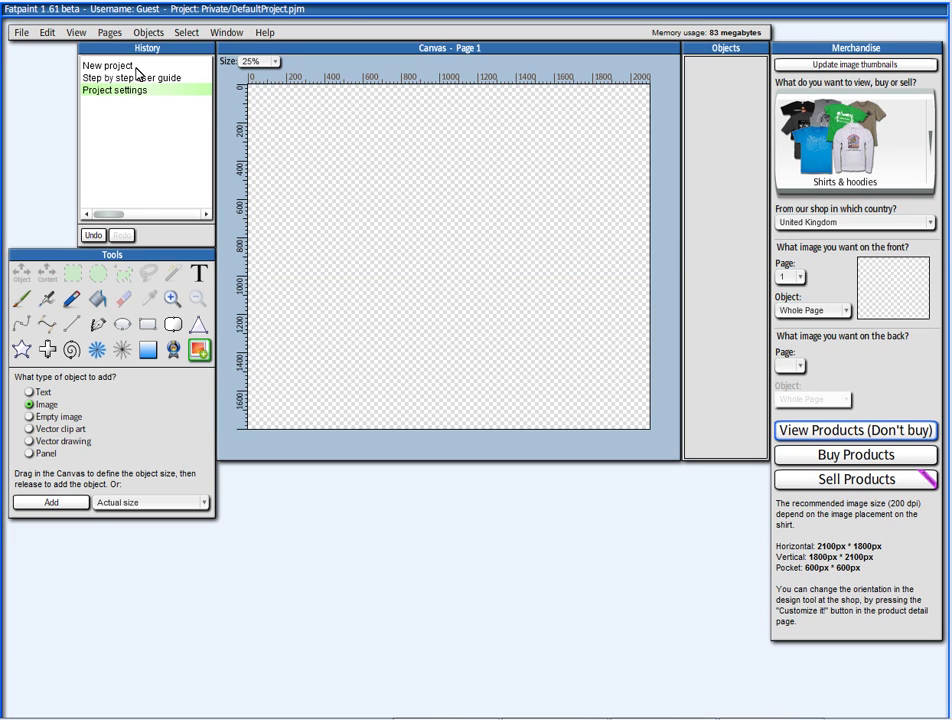
left_click(224, 32)
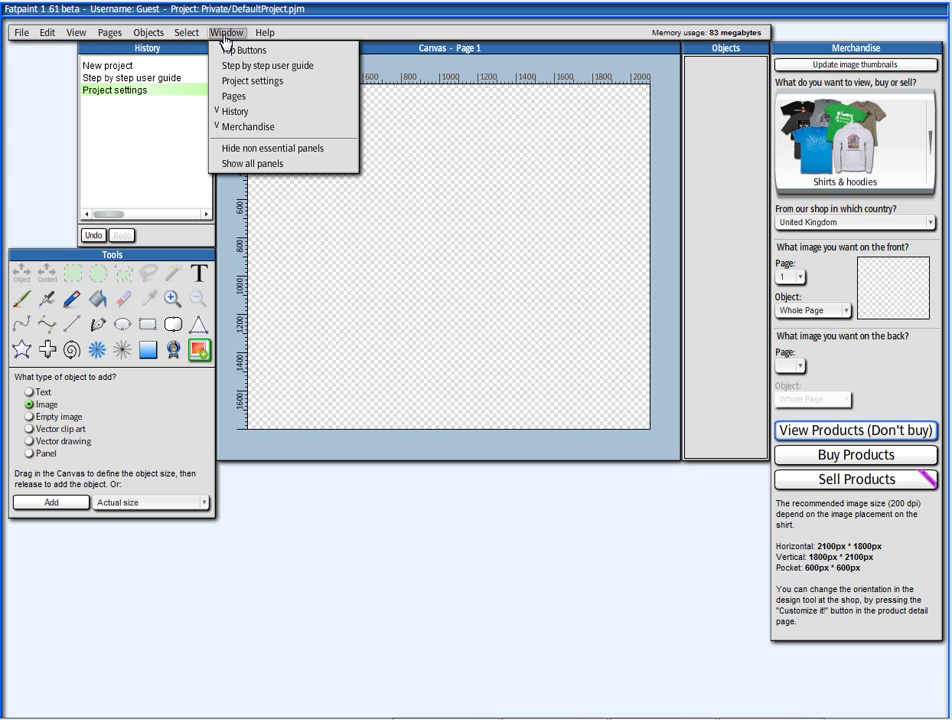
left_click(228, 112)
left_click(223, 34)
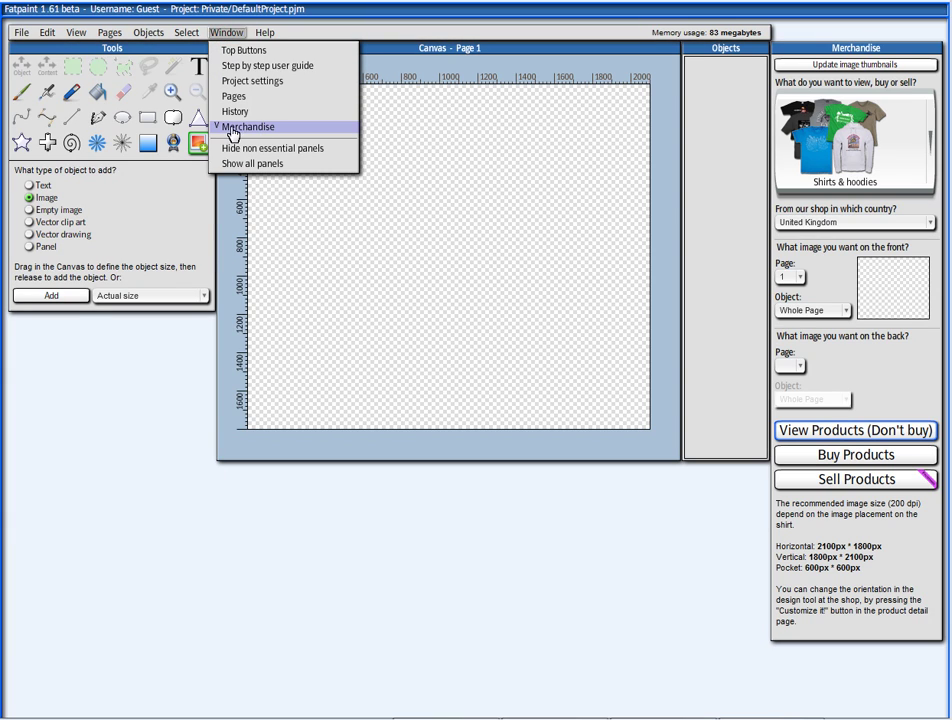
left_click(257, 128)
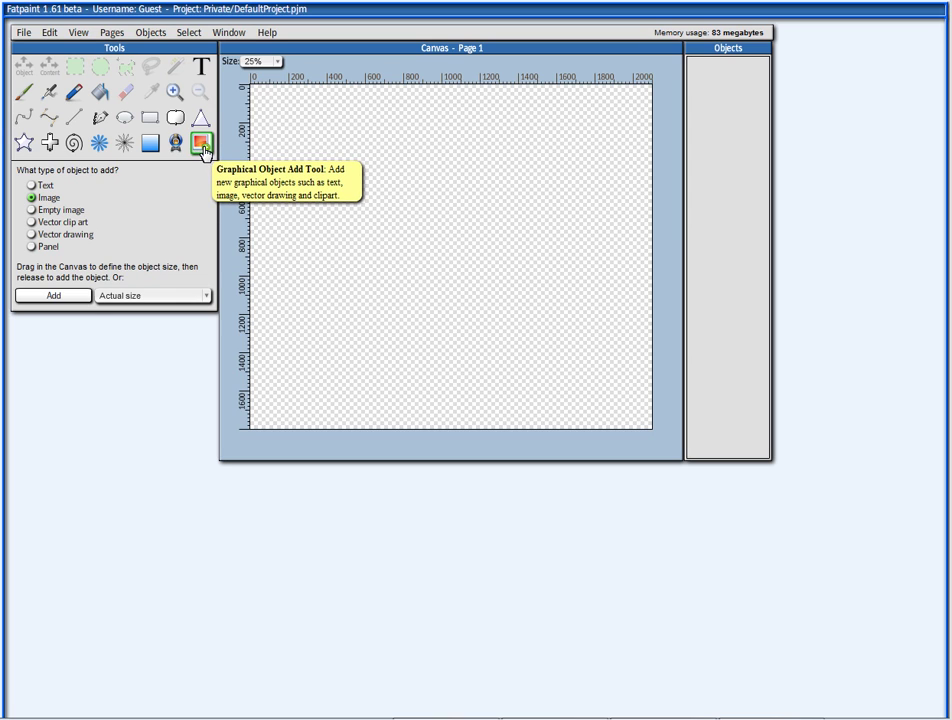
Try the Text, Empty image, Vector clip art and Panel object types, then keep Image and open File.
left_click(40, 186)
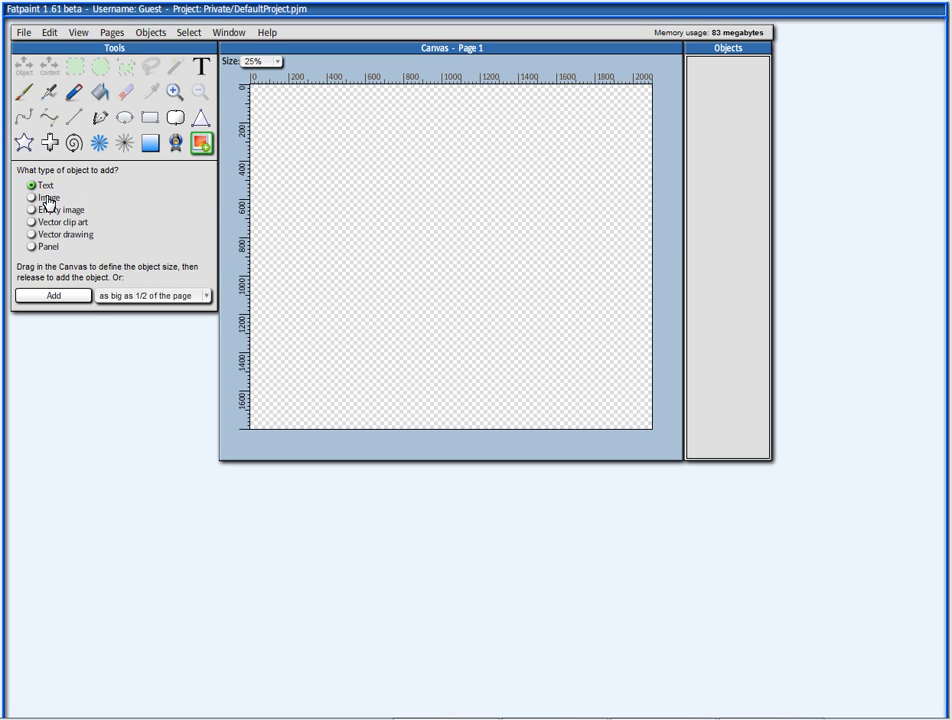
left_click(45, 198)
left_click(42, 210)
left_click(42, 222)
left_click(47, 246)
left_click(48, 198)
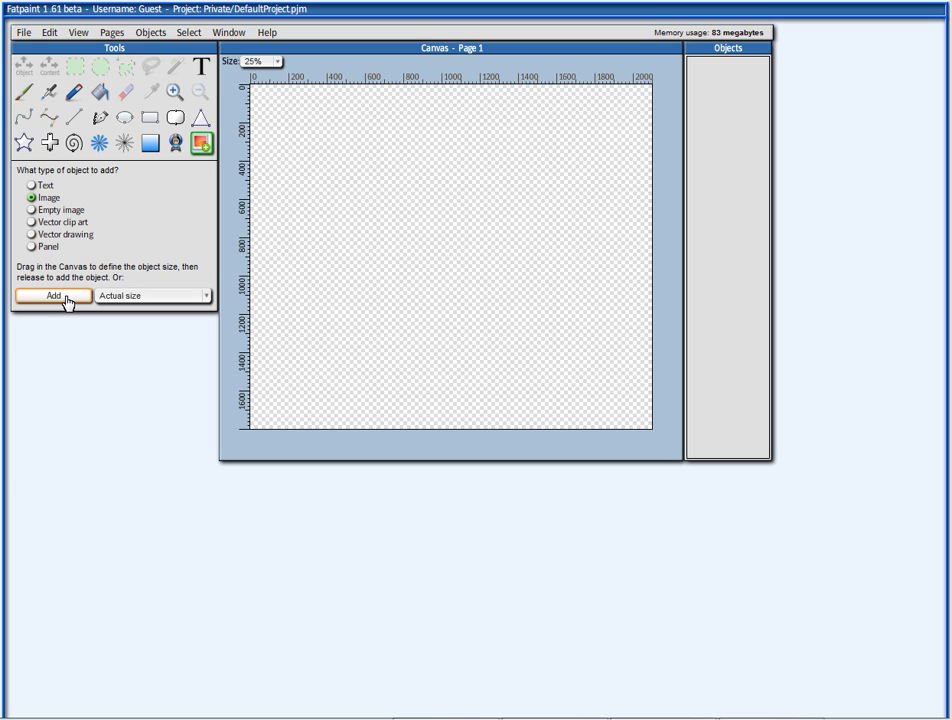
left_click(22, 36)
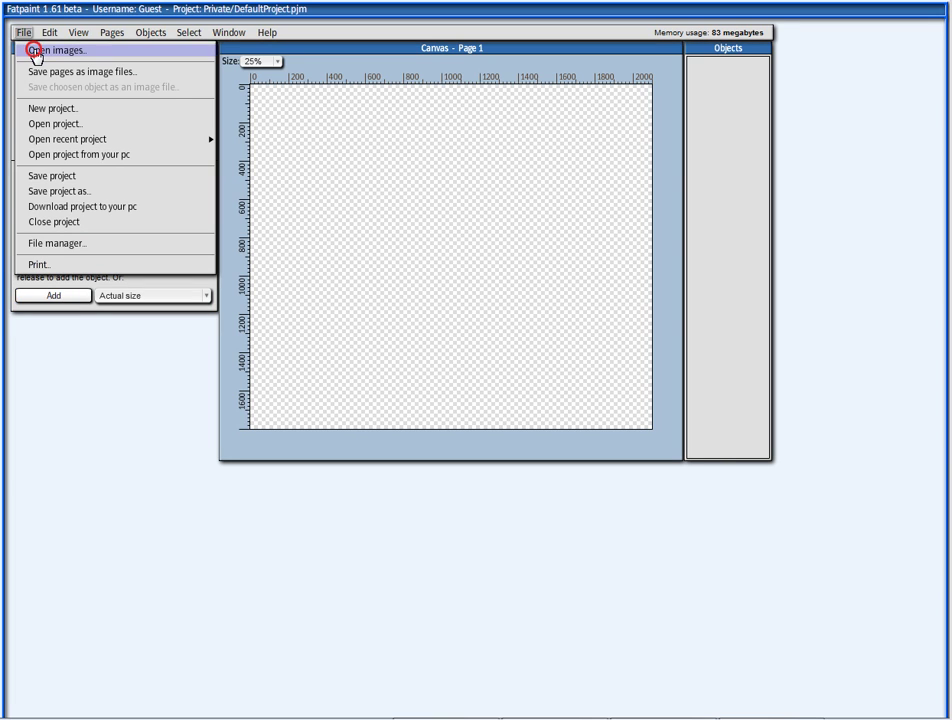
Open the grey-hat man portrait from the Fatpaint image collection at 1020px × 1400px.
left_click(35, 52)
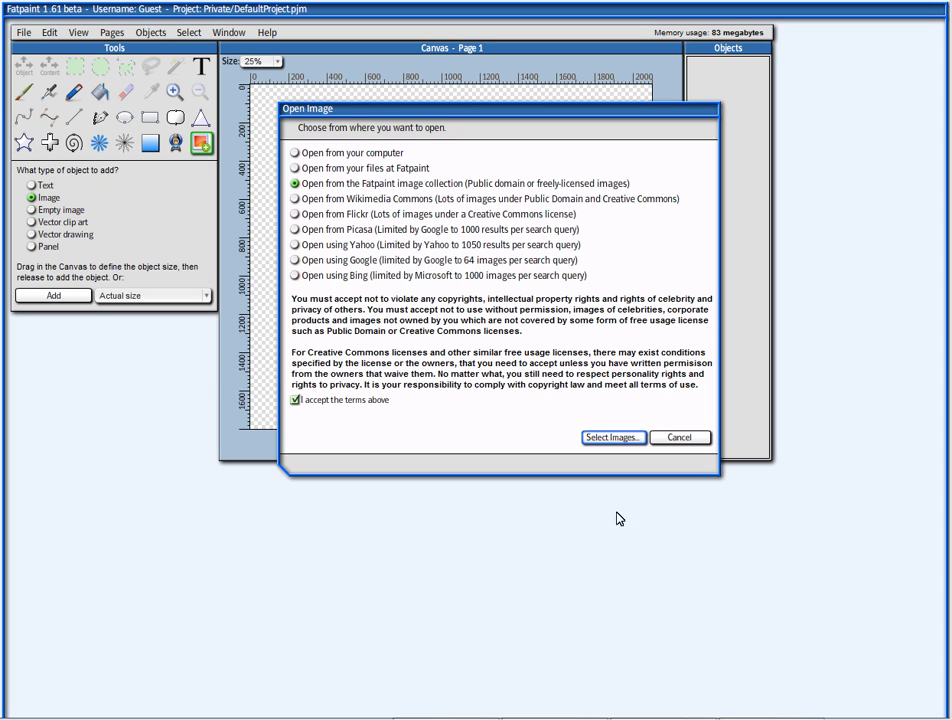
left_click(610, 437)
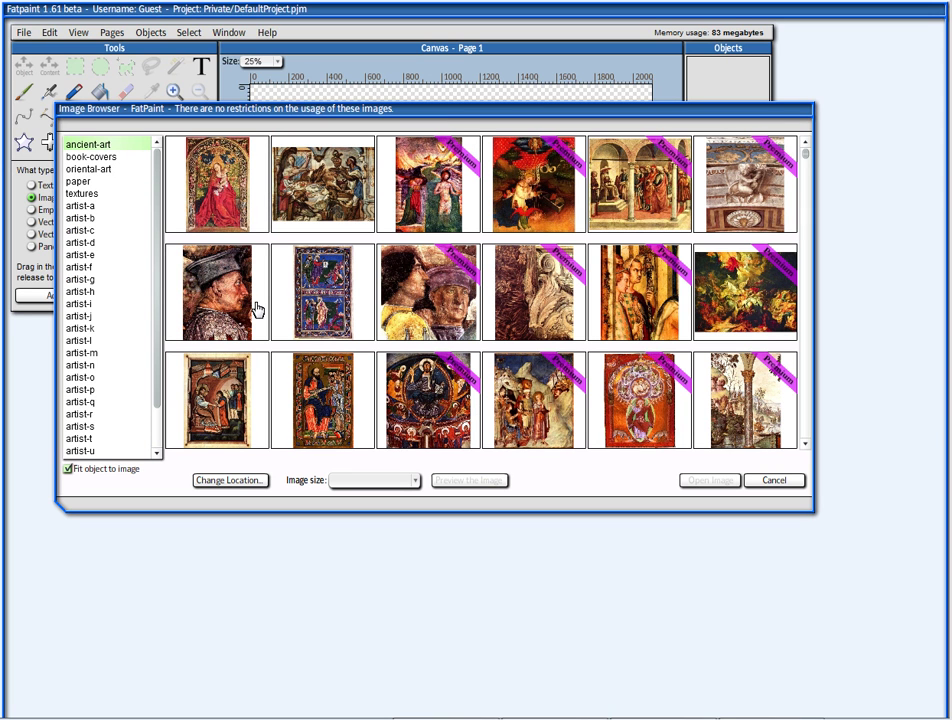
left_click(225, 292)
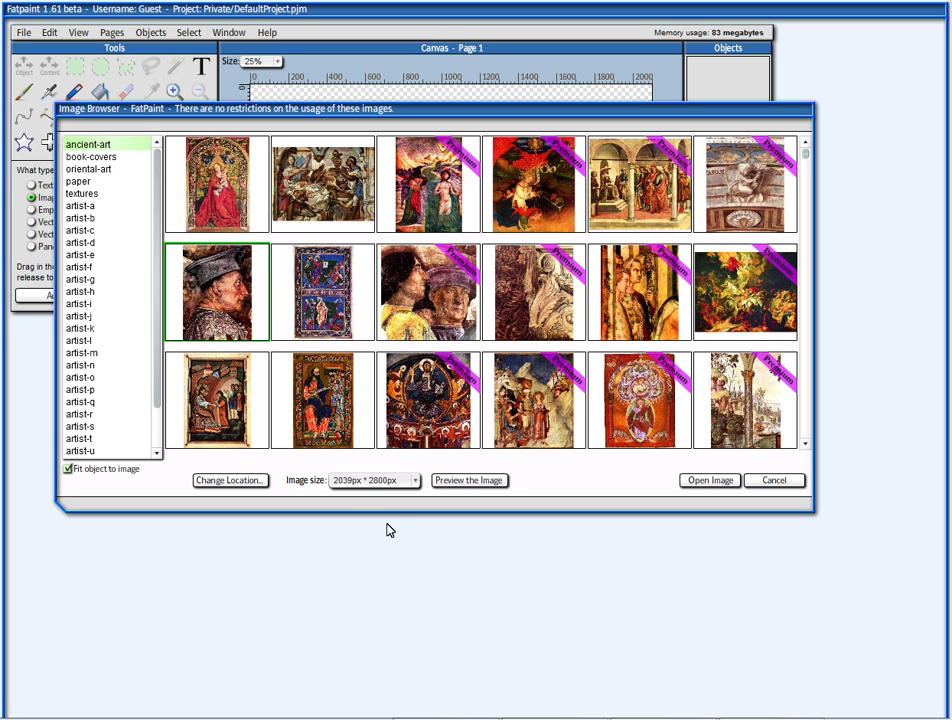
left_click_drag(398, 513, 434, 545)
left_click(432, 540)
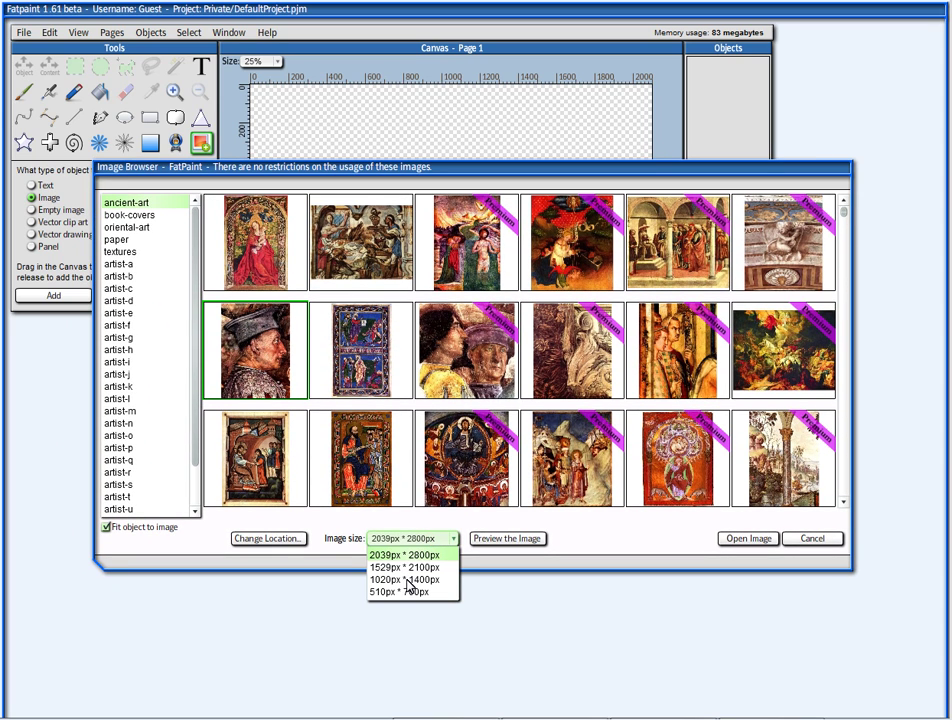
left_click(410, 580)
left_click(747, 538)
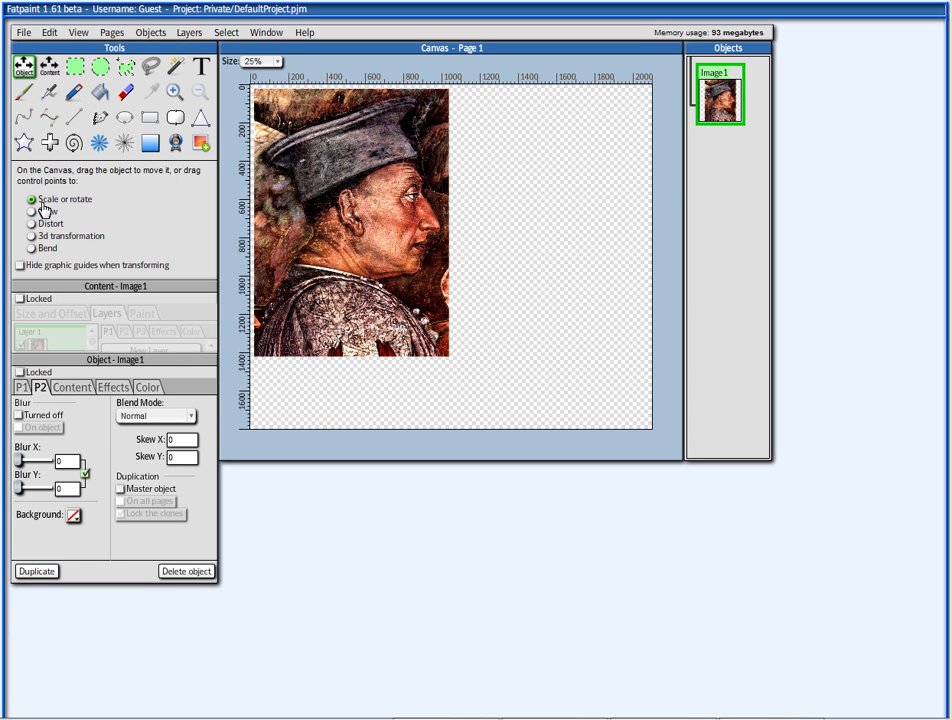
Move the portrait down and right, show its size settings, and try resizing it.
left_click_drag(345, 210, 400, 255)
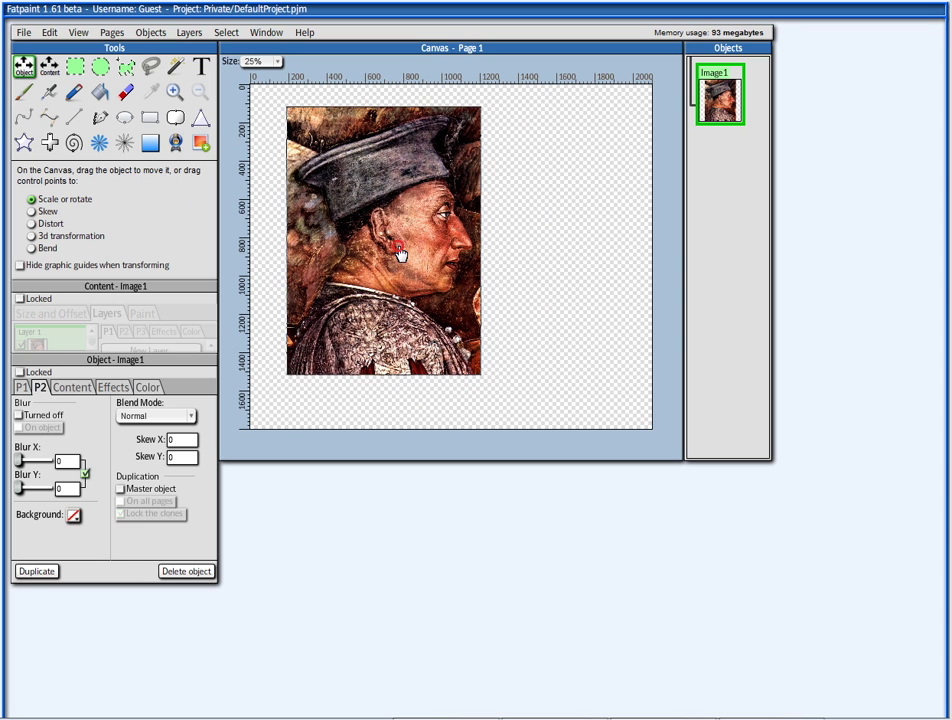
left_click(21, 387)
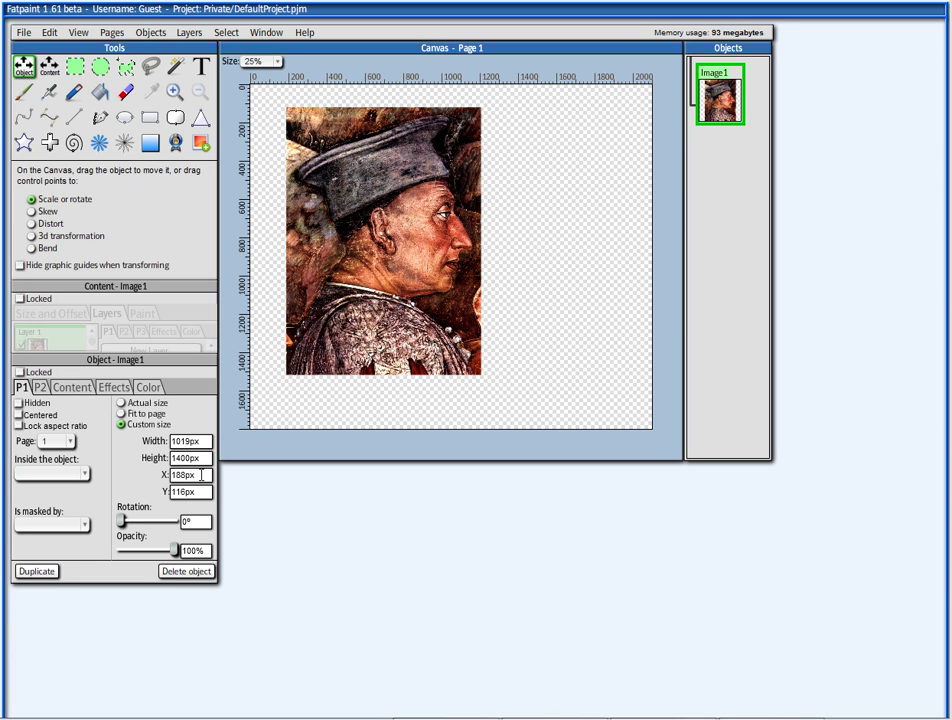
scroll(201, 475, "up", 5)
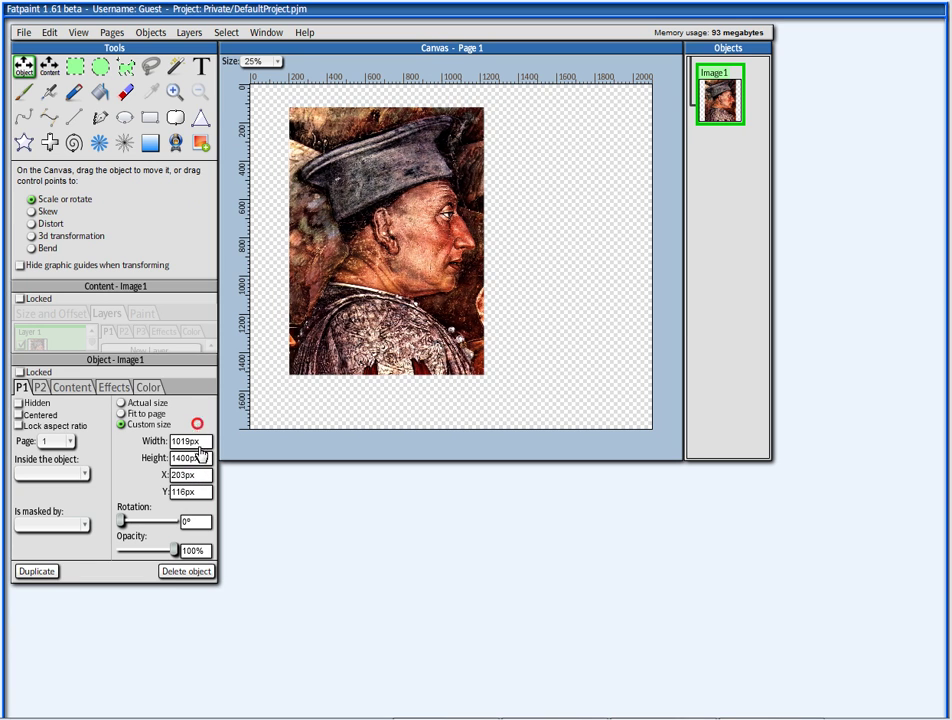
scroll(201, 491, "down", 5)
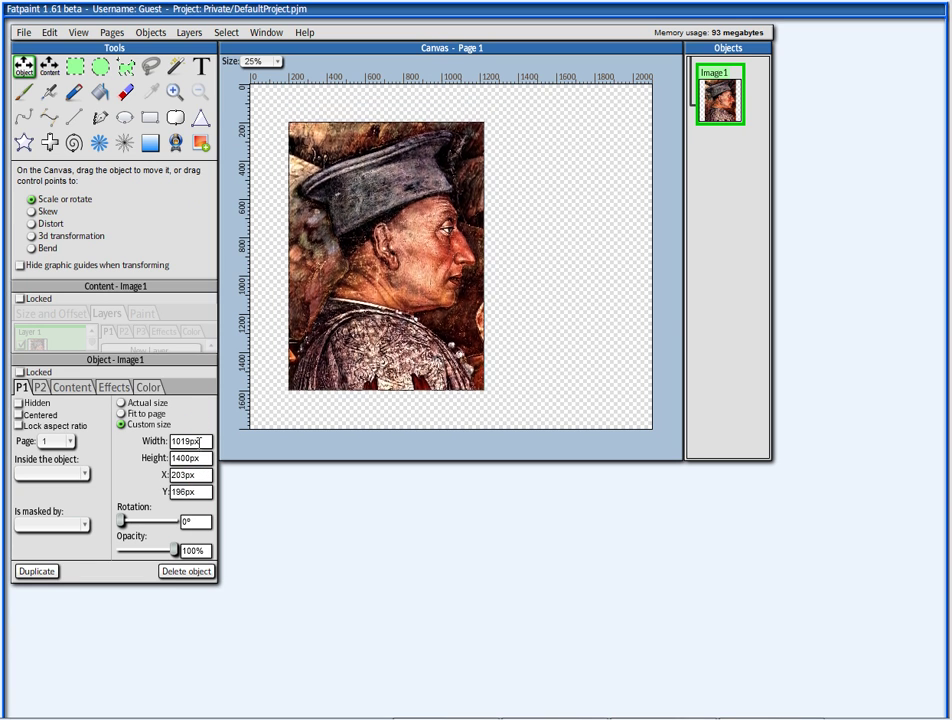
scroll(195, 491, "up", 2)
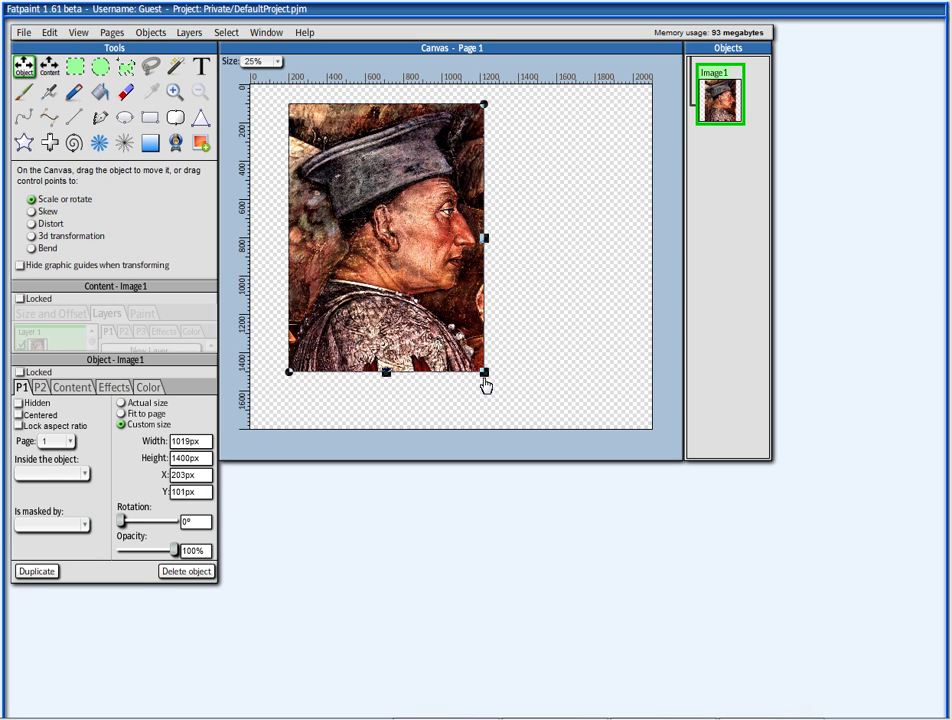
left_click_drag(483, 372, 520, 370)
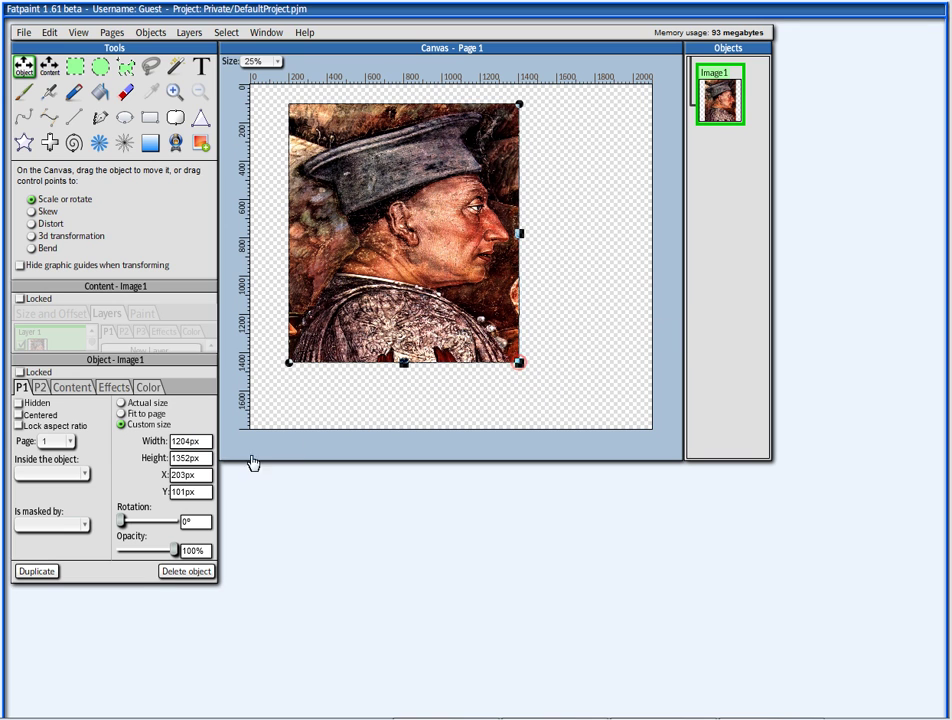
left_click_drag(204, 441, 195, 457)
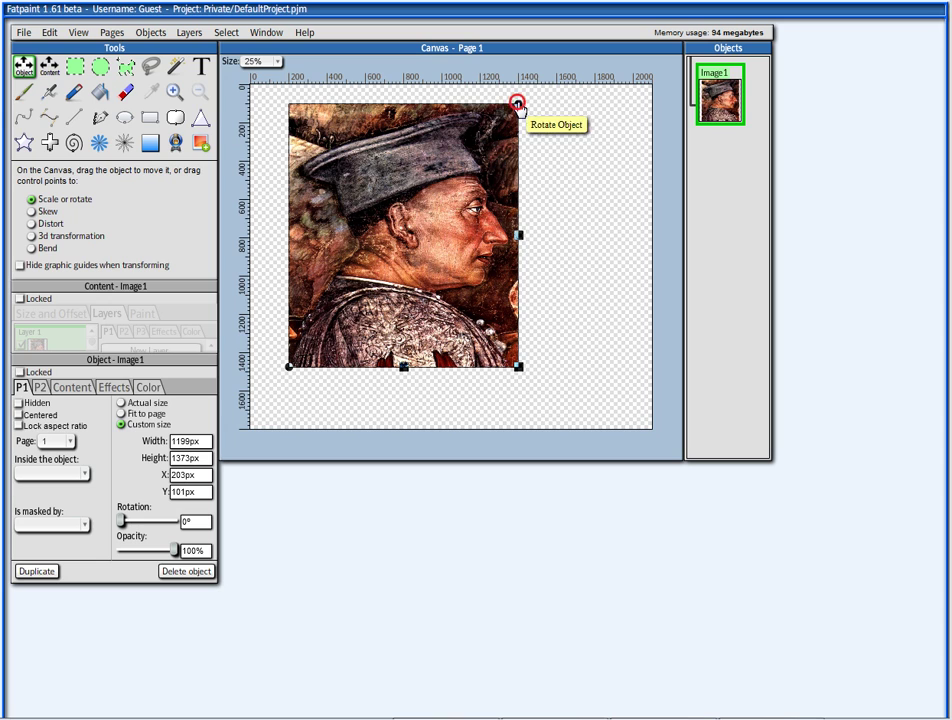
Try 6° and 4° rotations, reset to 0°, and shrink the portrait to 768×796 px.
mouse_move(518, 102)
left_mouse_down()
mouse_move(523, 128)
mouse_move(501, 191)
mouse_move(505, 106)
left_mouse_up()
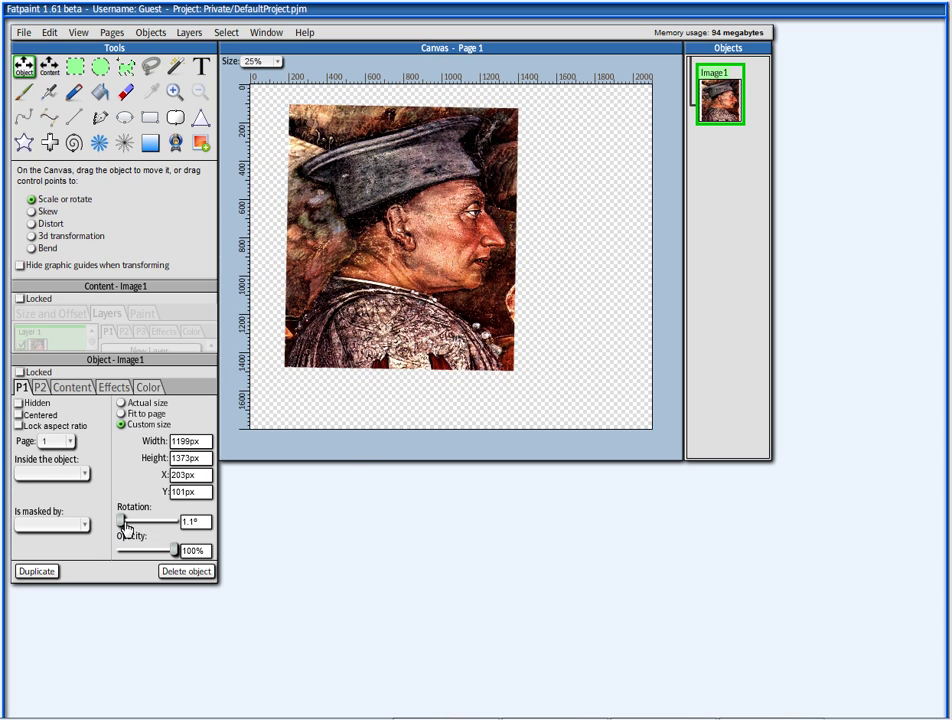
left_click_drag(121, 521, 118, 528)
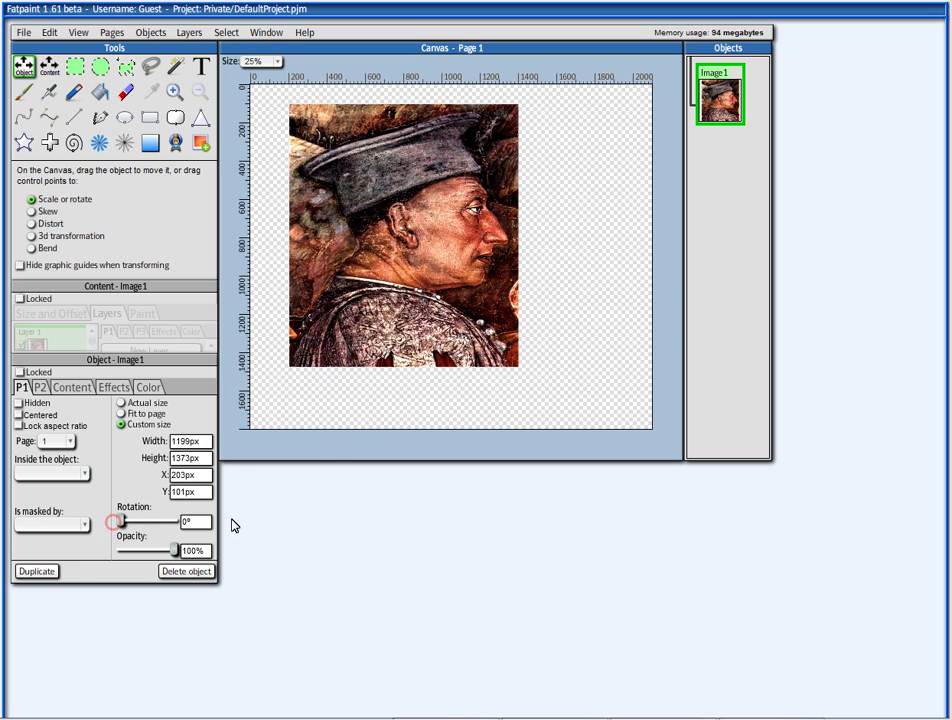
left_click(200, 521)
type("6")
key("Return")
key("BackSpace")
type("4")
left_click(215, 493)
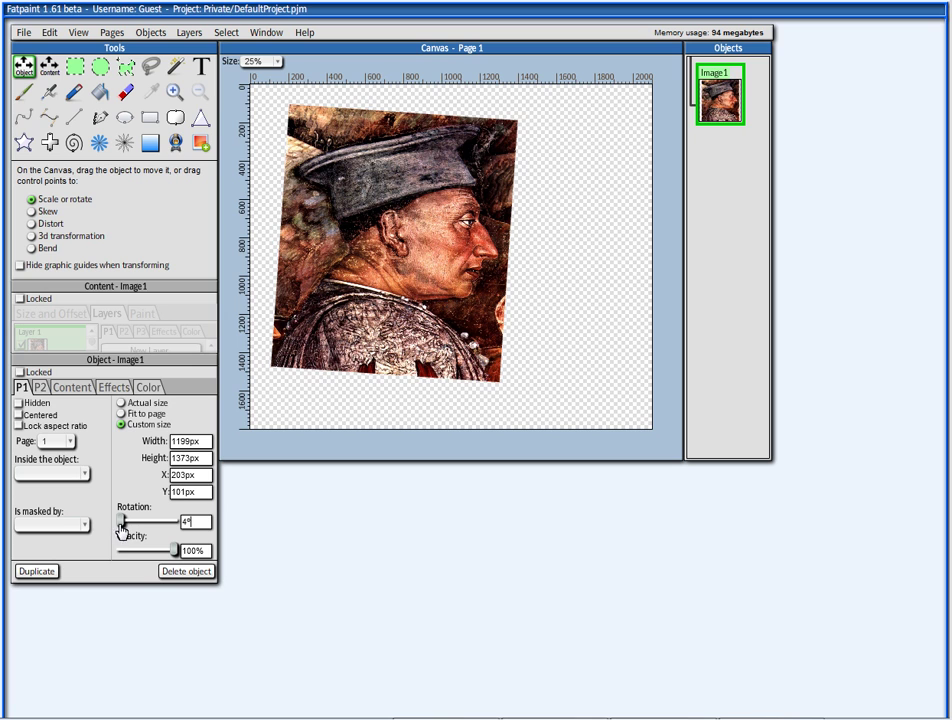
left_click_drag(121, 521, 117, 521)
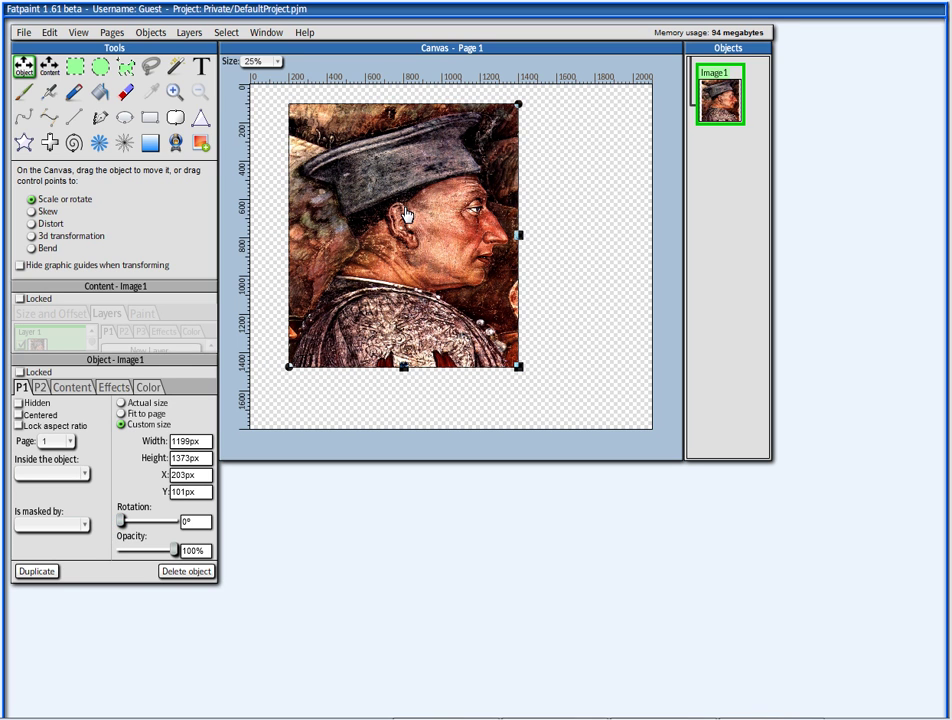
left_click_drag(518, 370, 433, 262)
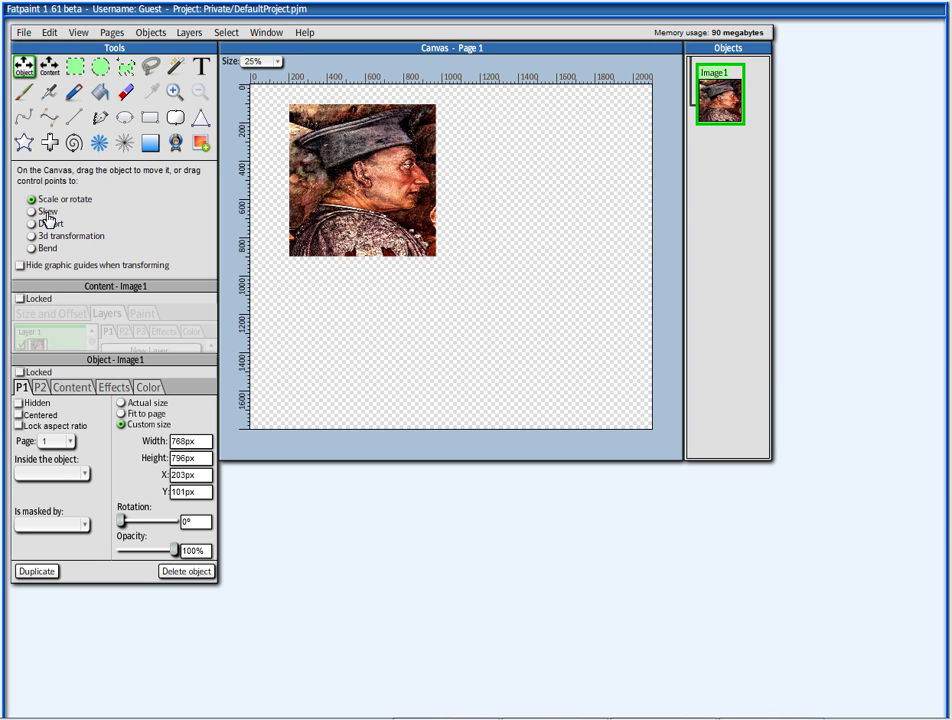
Switch to Skew mode and try several Skew X and Skew Y values on the portrait.
left_click(64, 213)
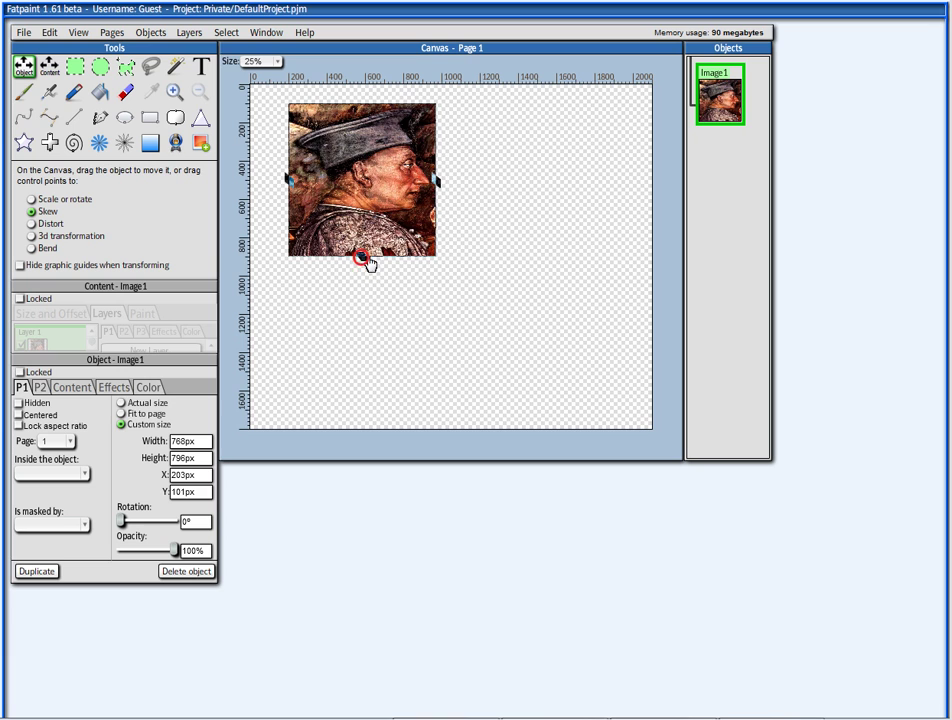
mouse_move(367, 262)
left_mouse_down()
mouse_move(480, 268)
mouse_move(346, 276)
mouse_move(364, 268)
left_mouse_up()
left_click(40, 390)
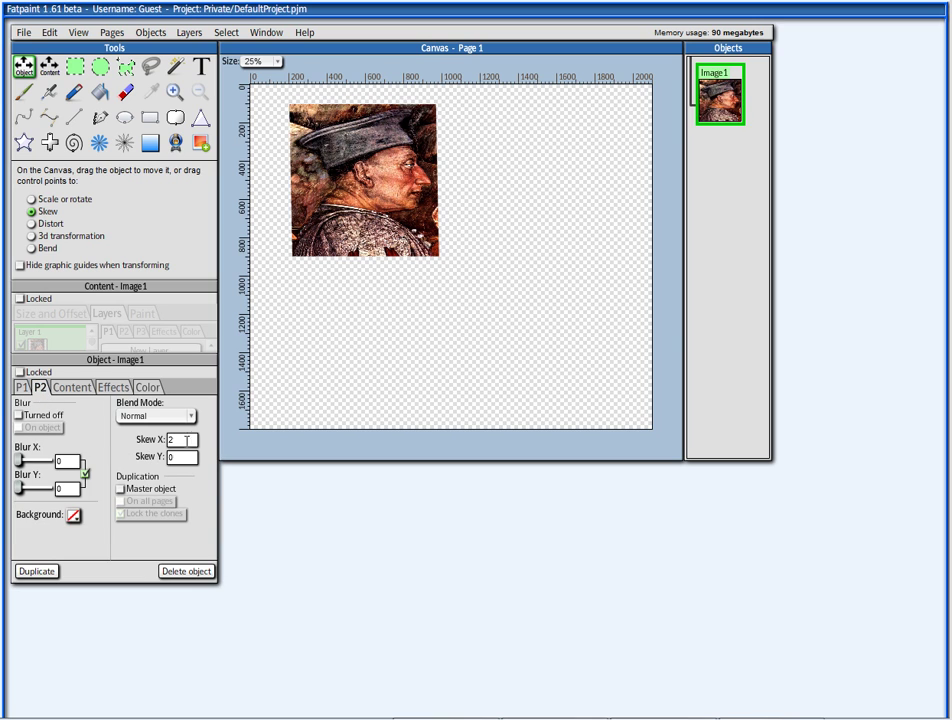
type("-2")
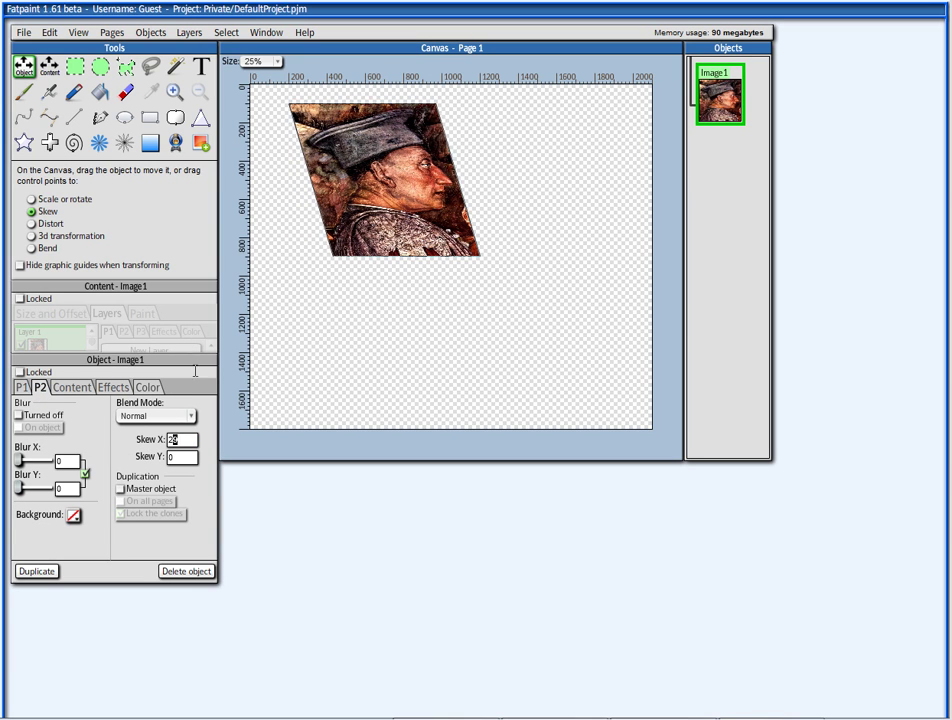
type("15")
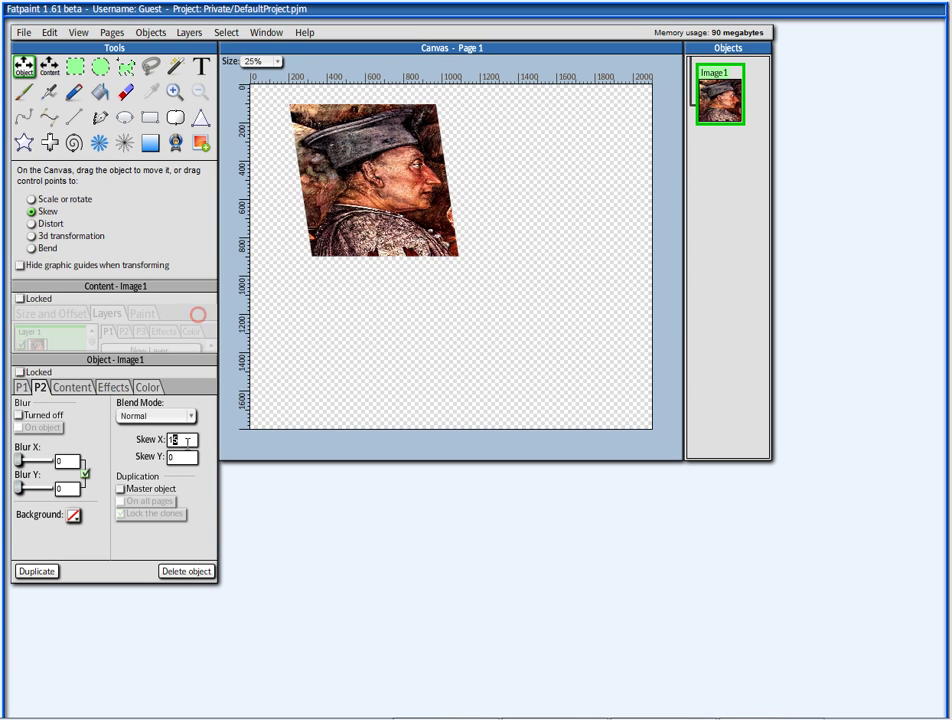
left_click(184, 455)
type("10")
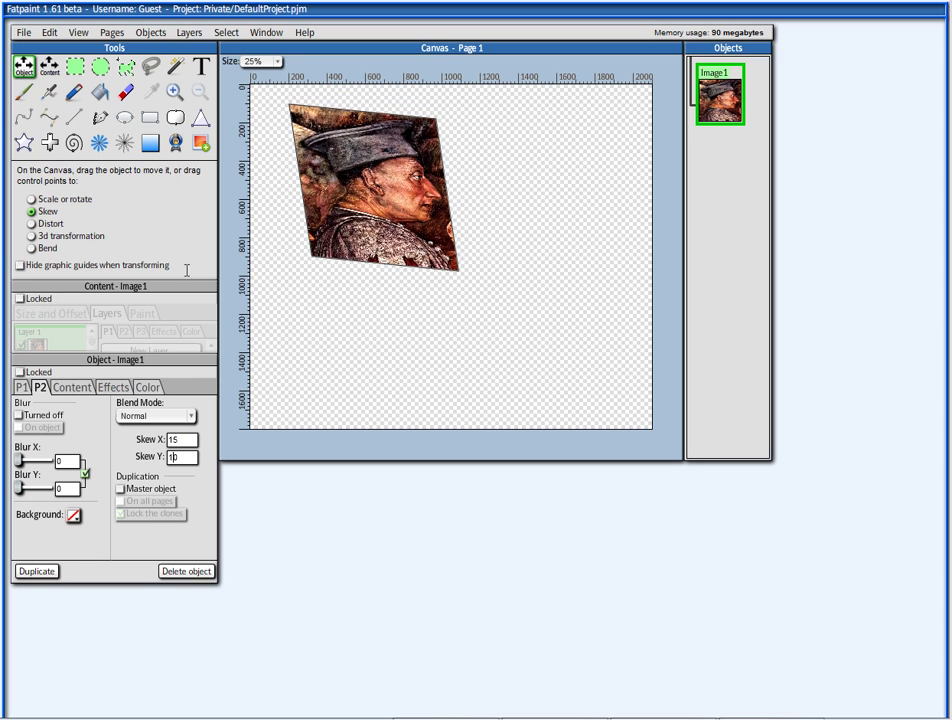
type("-5")
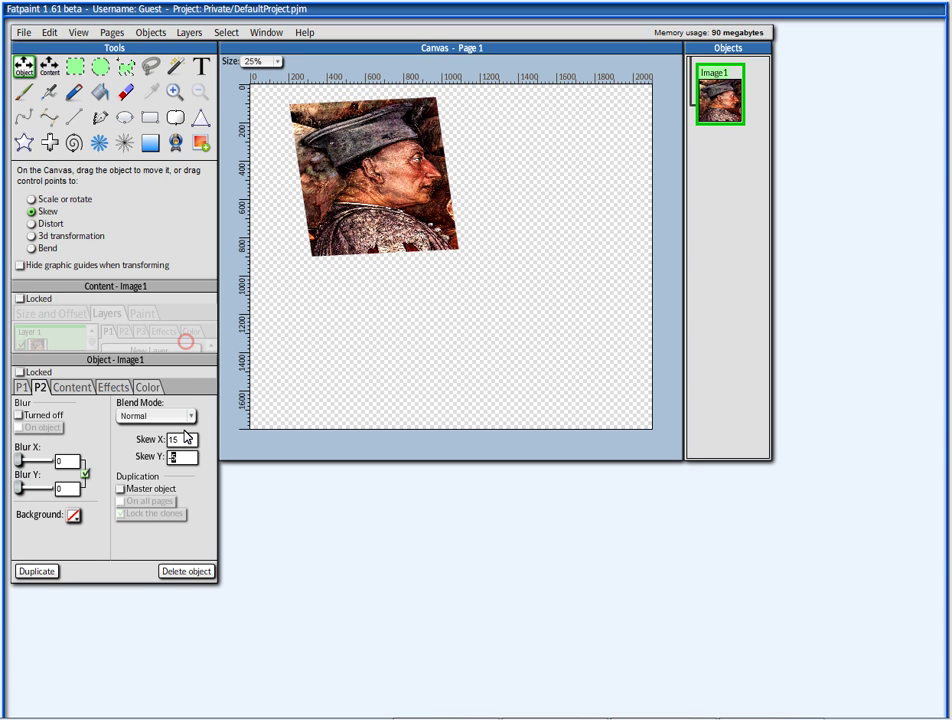
left_click(186, 438)
Reset both Skew X and Skew Y to 0.
double_click(188, 437)
type("0")
double_click(184, 456)
type("0")
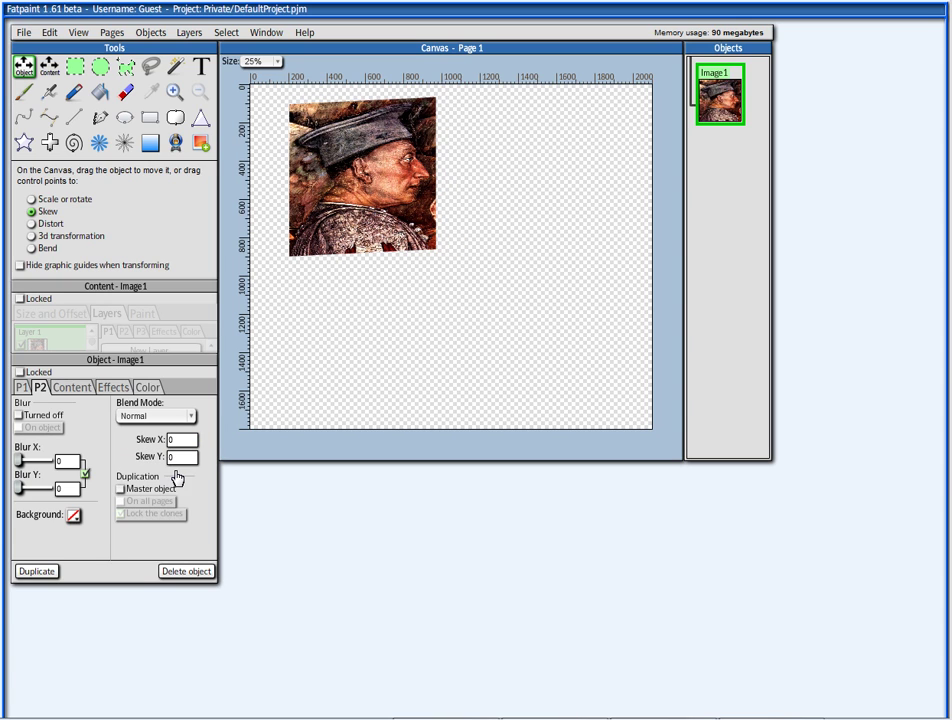
left_click_drag(186, 461, 122, 466)
type("0")
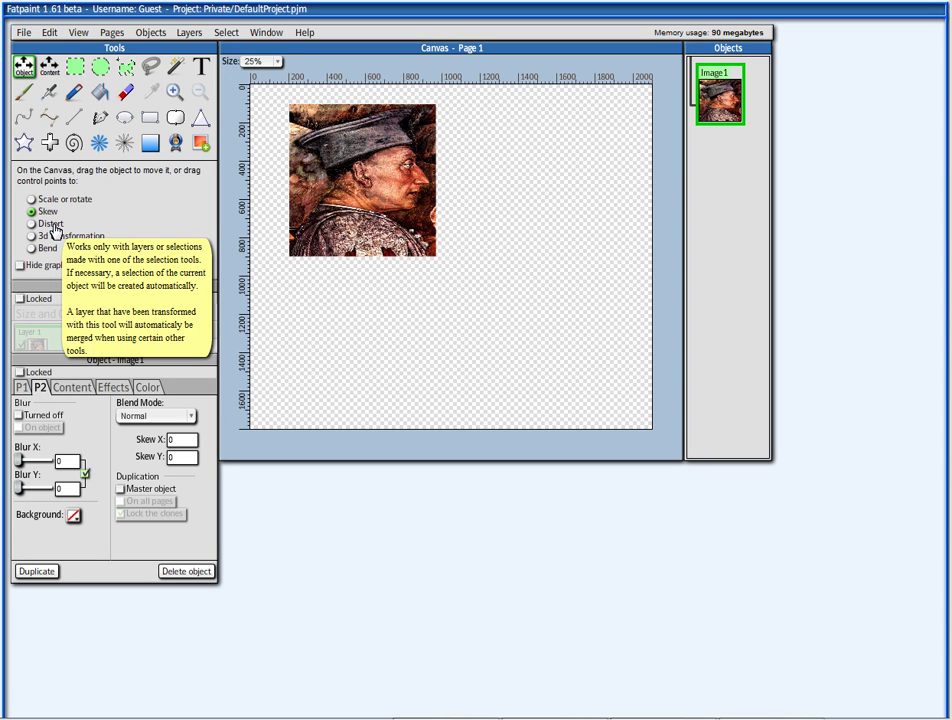
In 3d transformation mode, warp a copy of the portrait into a slanted shape over the original.
mouse_move(357, 181)
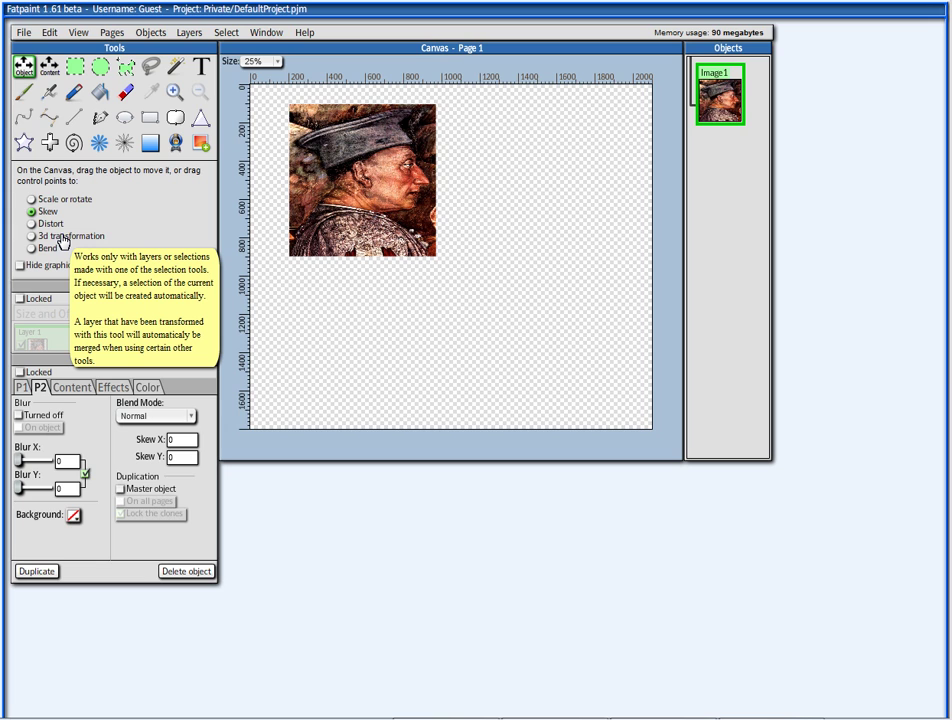
left_click(63, 237)
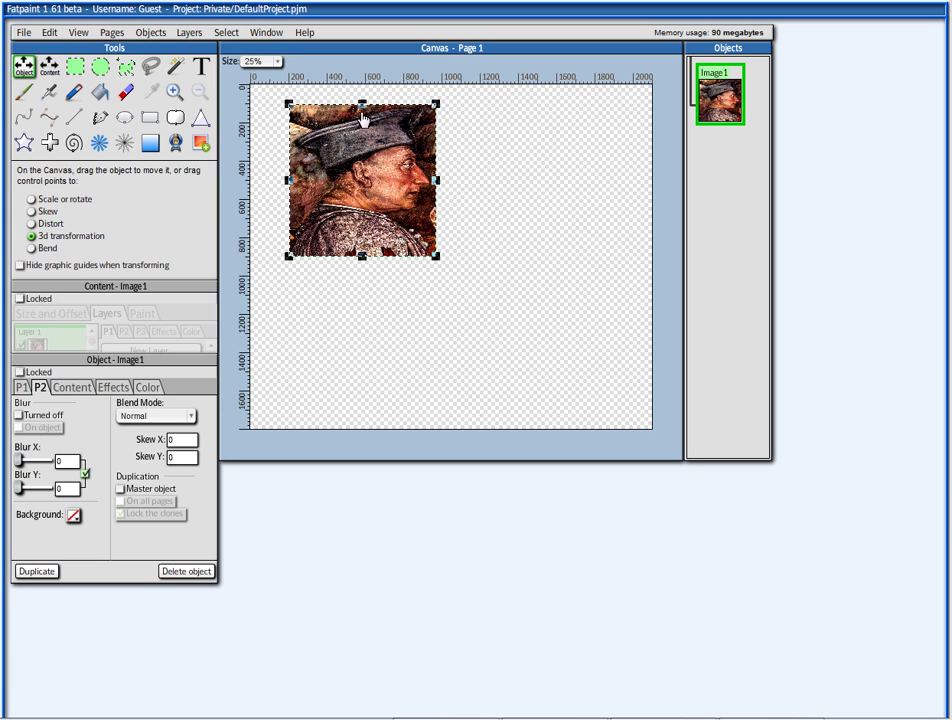
left_click_drag(373, 170, 541, 226)
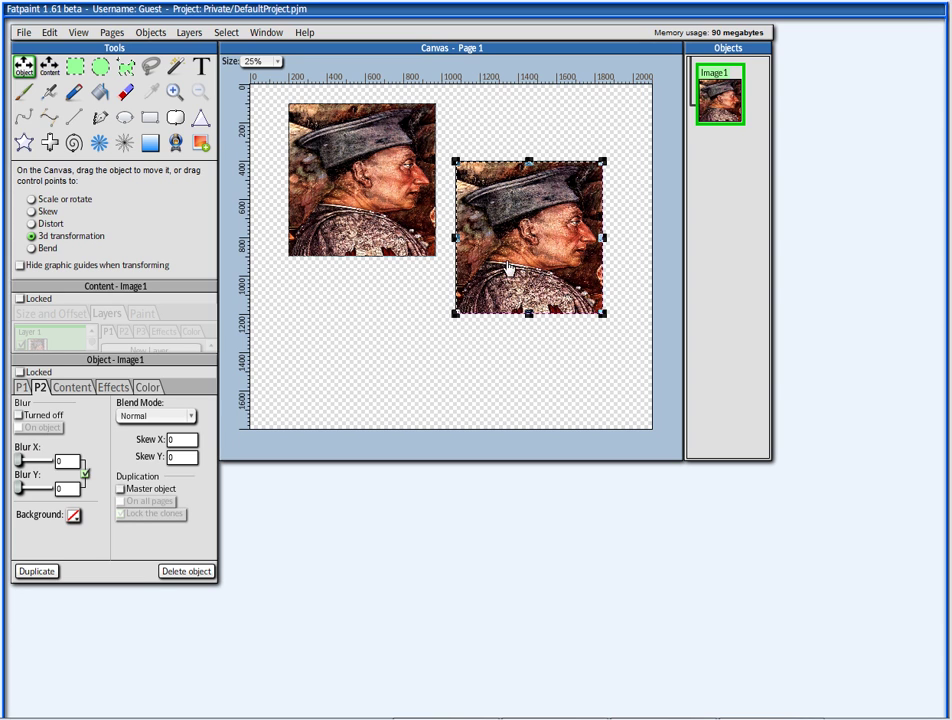
left_click_drag(523, 240, 441, 233)
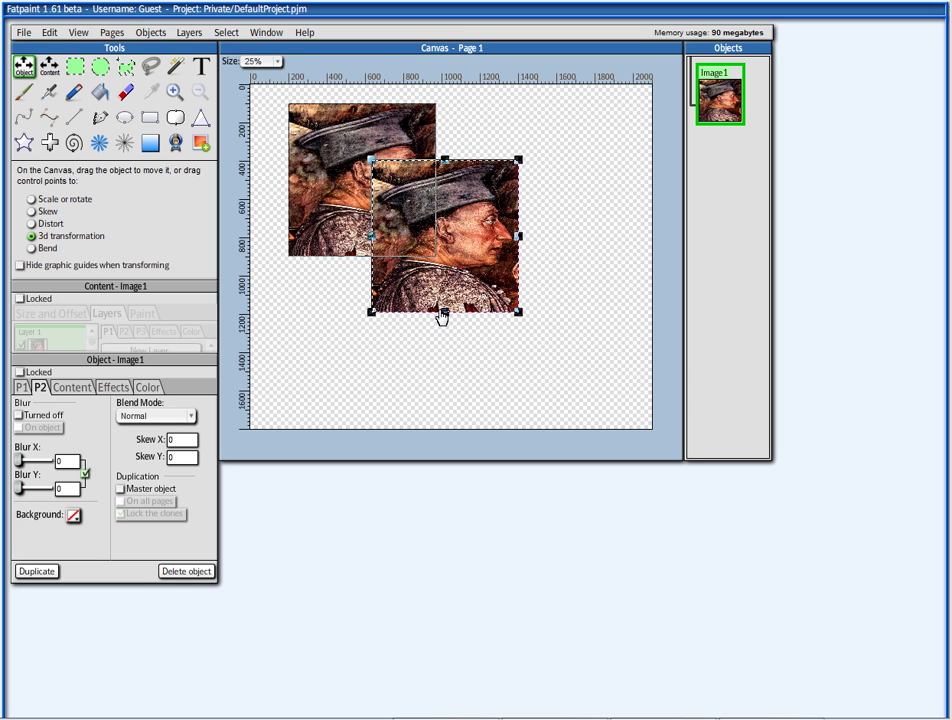
left_click_drag(444, 317, 497, 321)
Dismiss the stray popup menu and bring up the selection's actions.
right_click(473, 322)
left_click(438, 237)
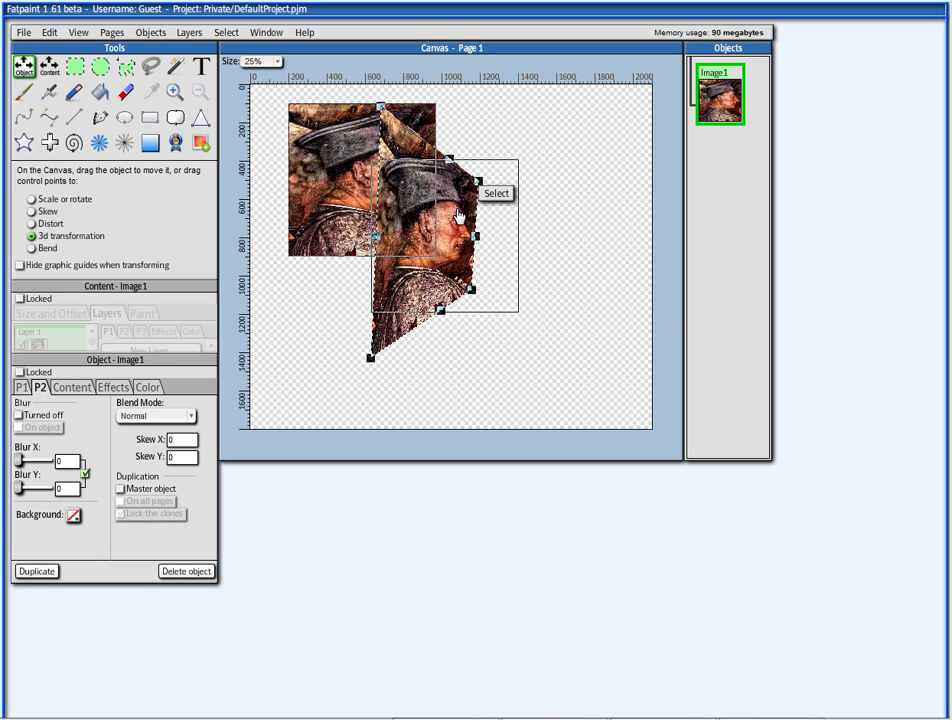
left_click(498, 194)
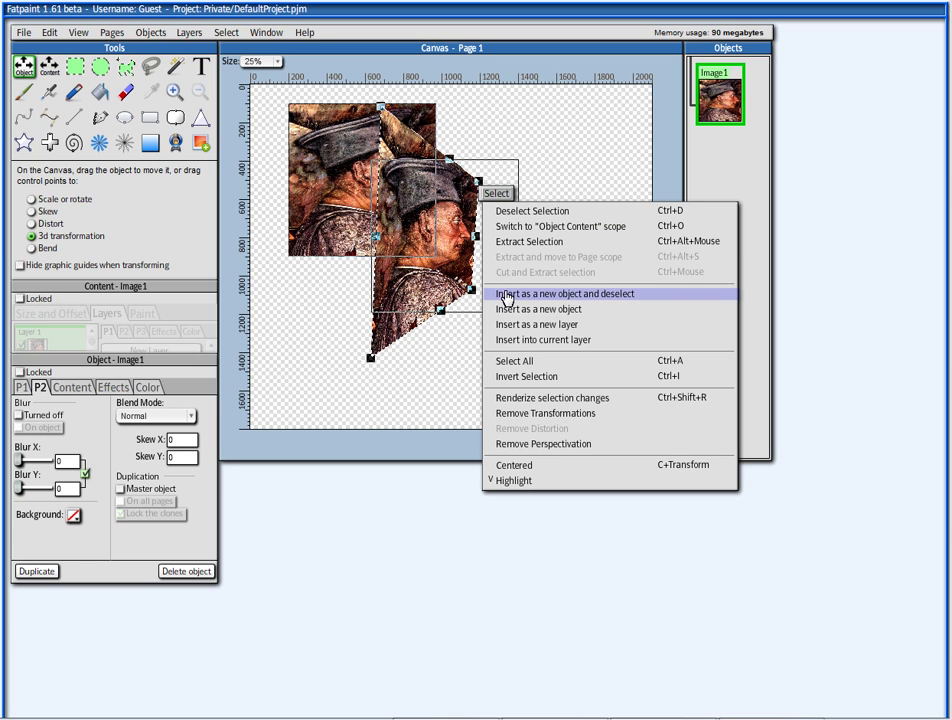
Insert the warped copy as new object Image2 and move it beside the original.
left_click(506, 296)
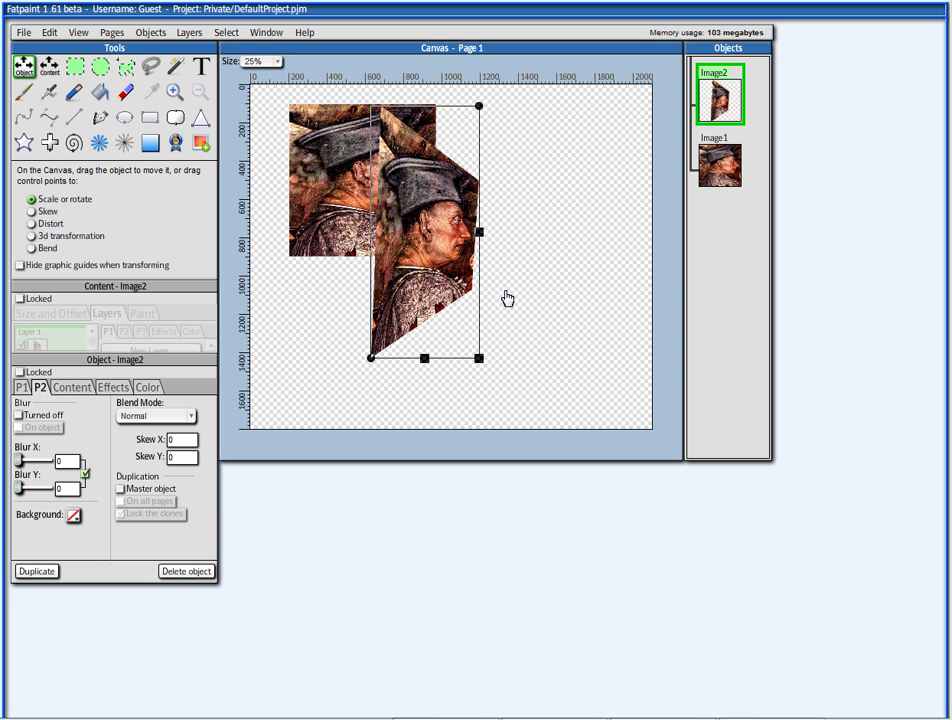
left_click_drag(430, 248, 534, 267)
left_click(497, 273)
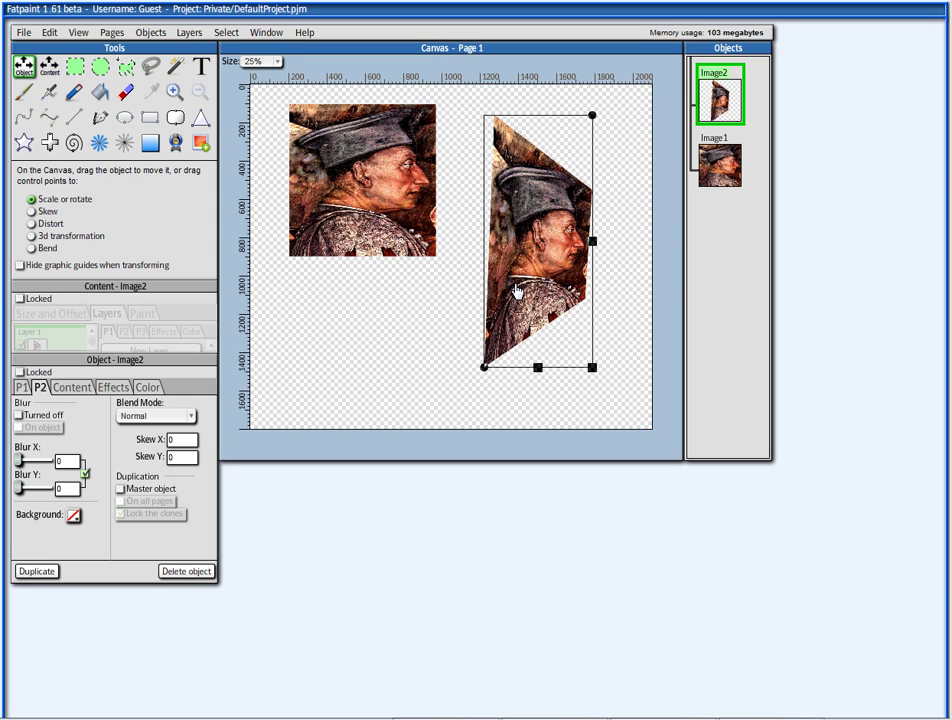
Delete Image2 through its Actions menu.
right_click(534, 221)
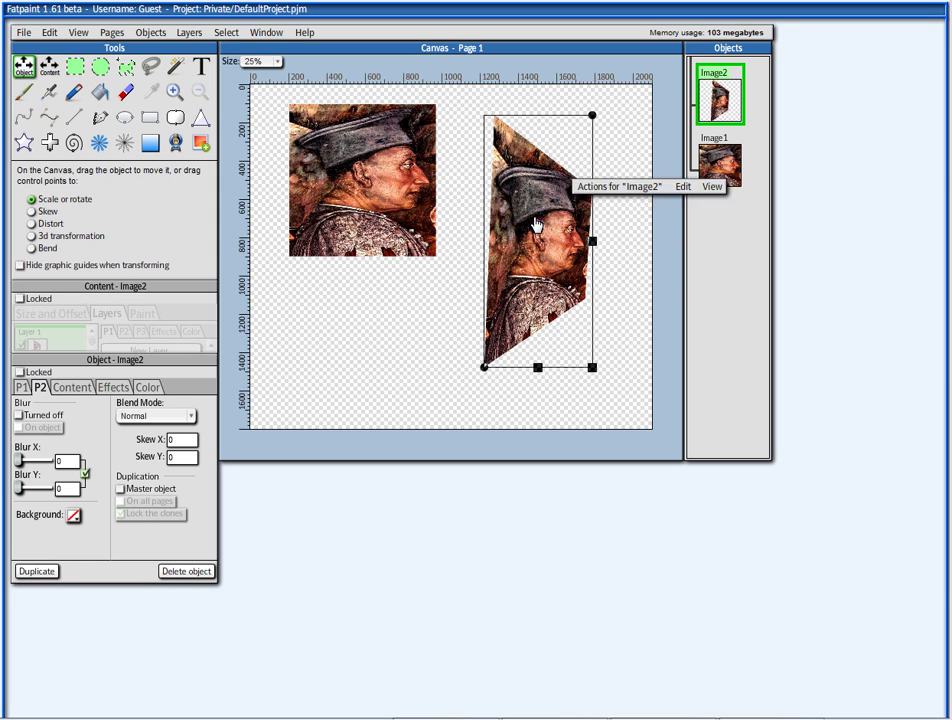
left_click(585, 190)
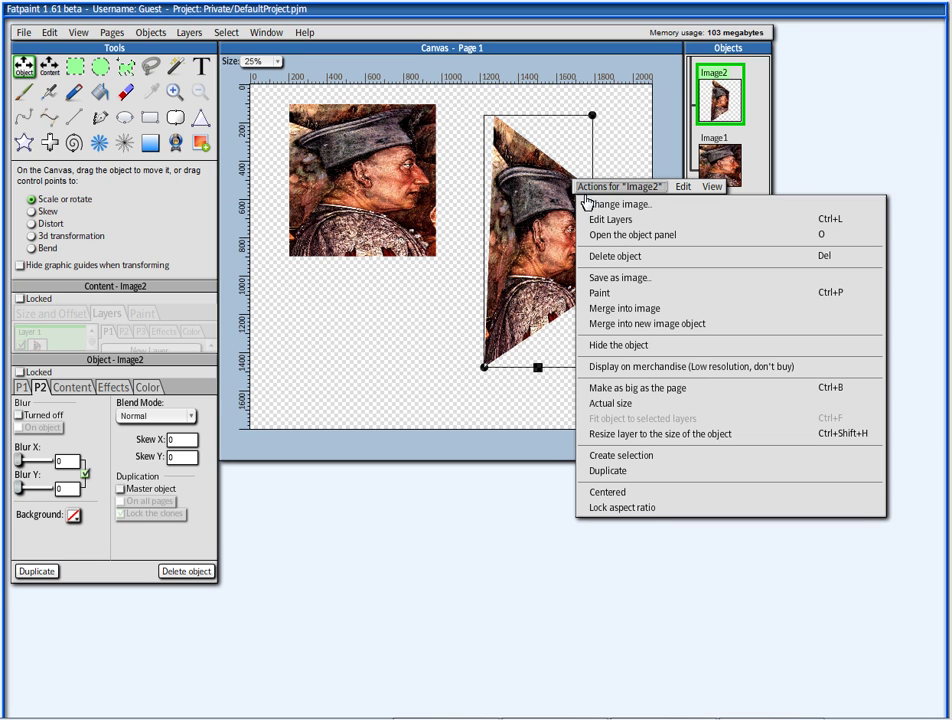
left_click(600, 258)
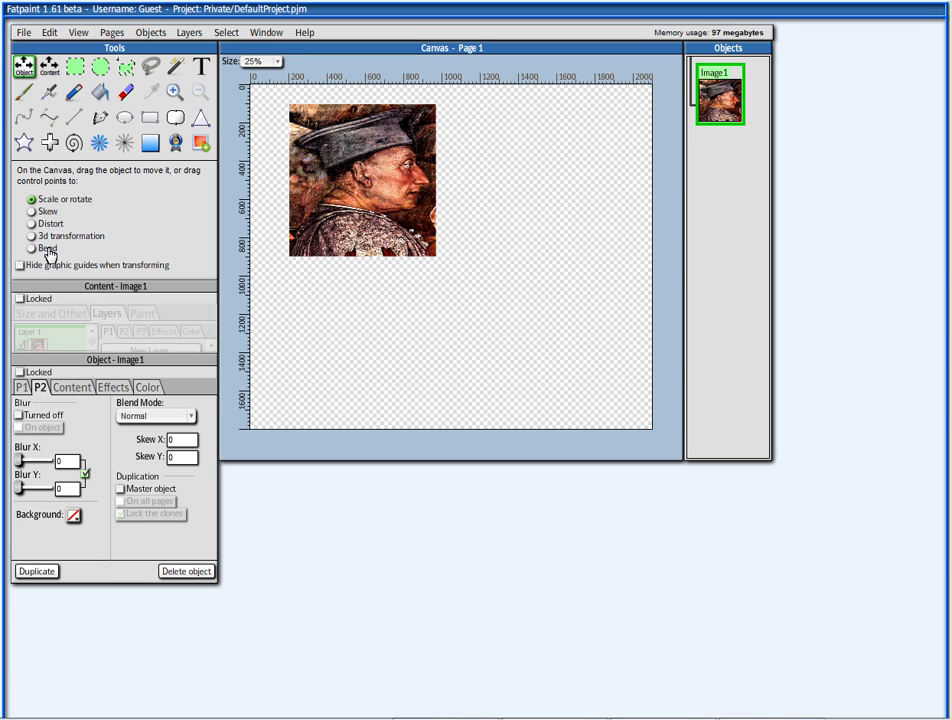
left_click(47, 249)
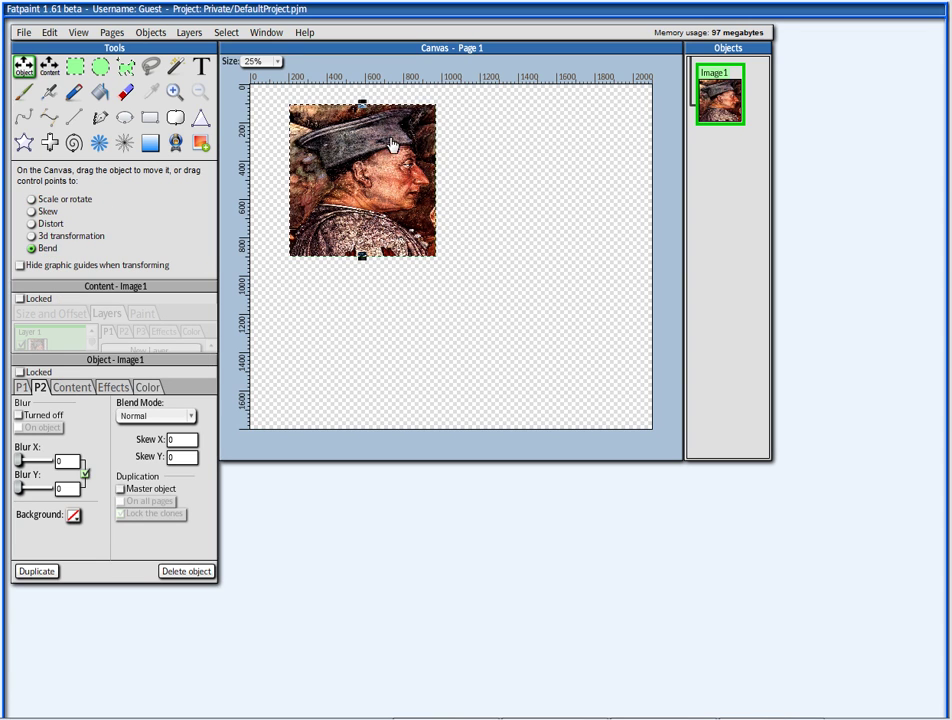
left_click_drag(340, 166, 460, 205)
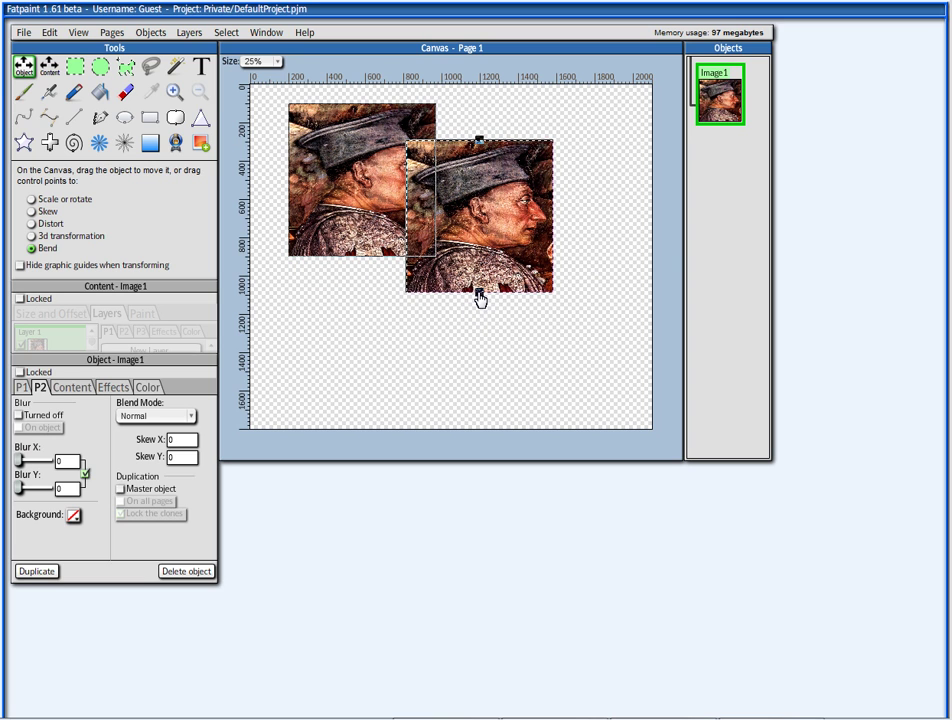
left_click_drag(480, 300, 480, 393)
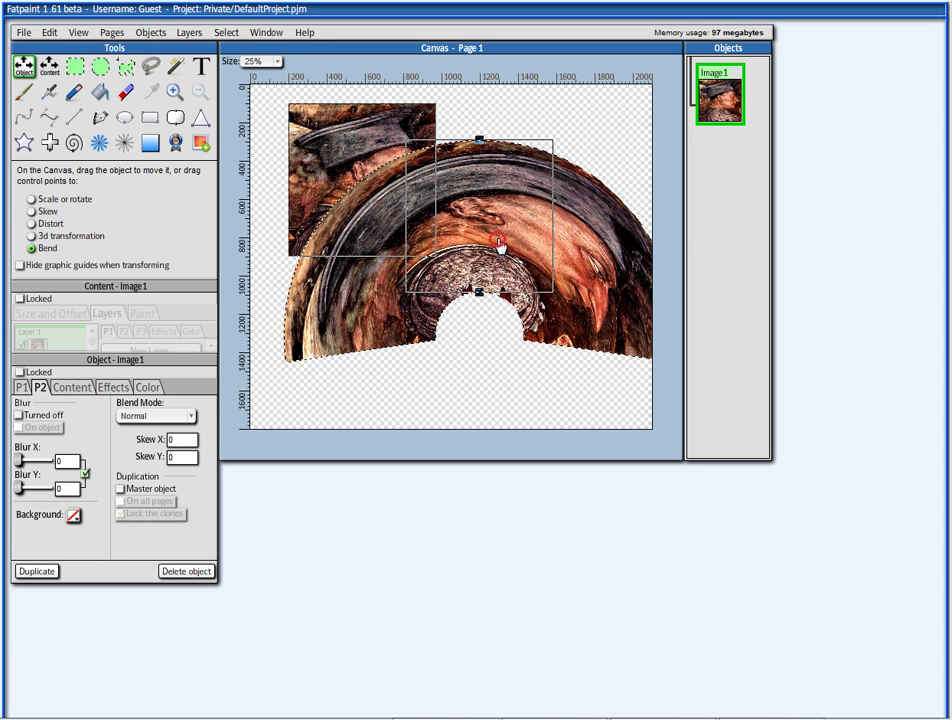
left_click_drag(497, 249, 478, 249)
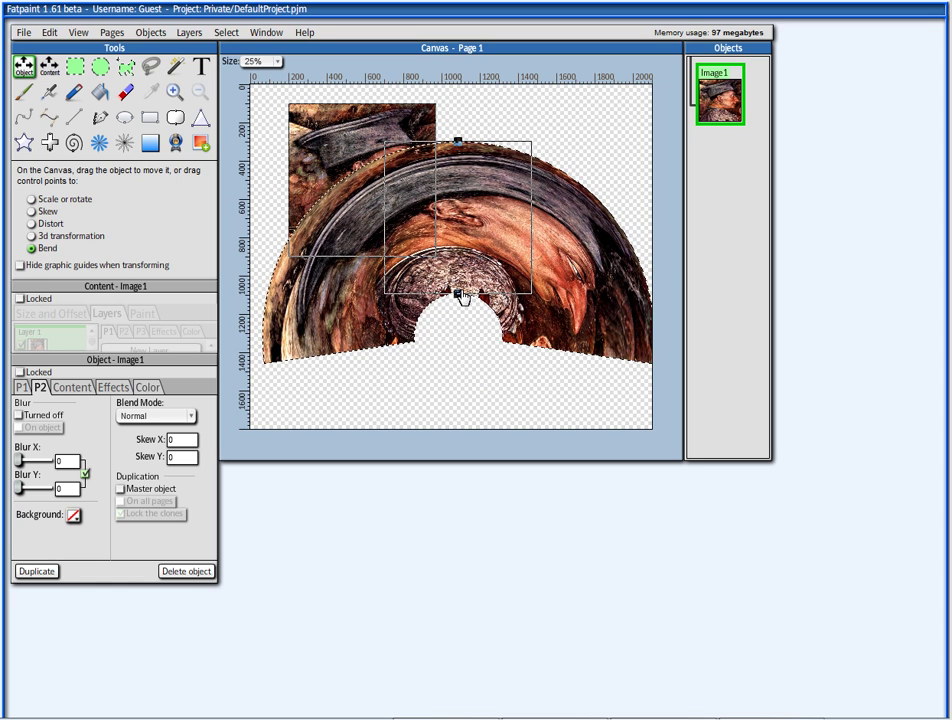
left_click_drag(456, 296, 453, 187)
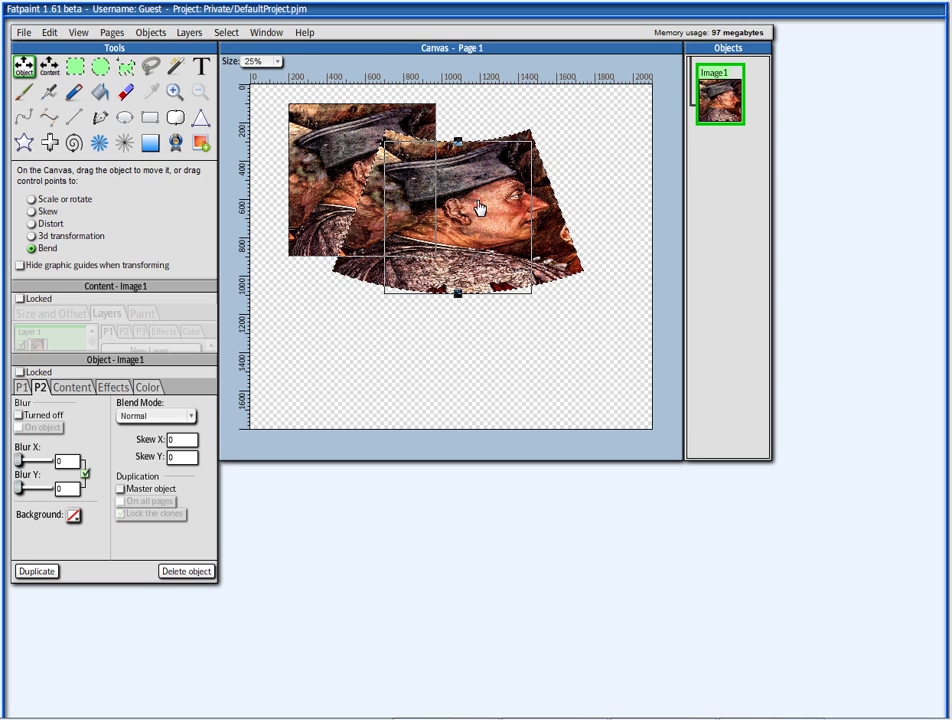
left_click(533, 170)
left_click(535, 187)
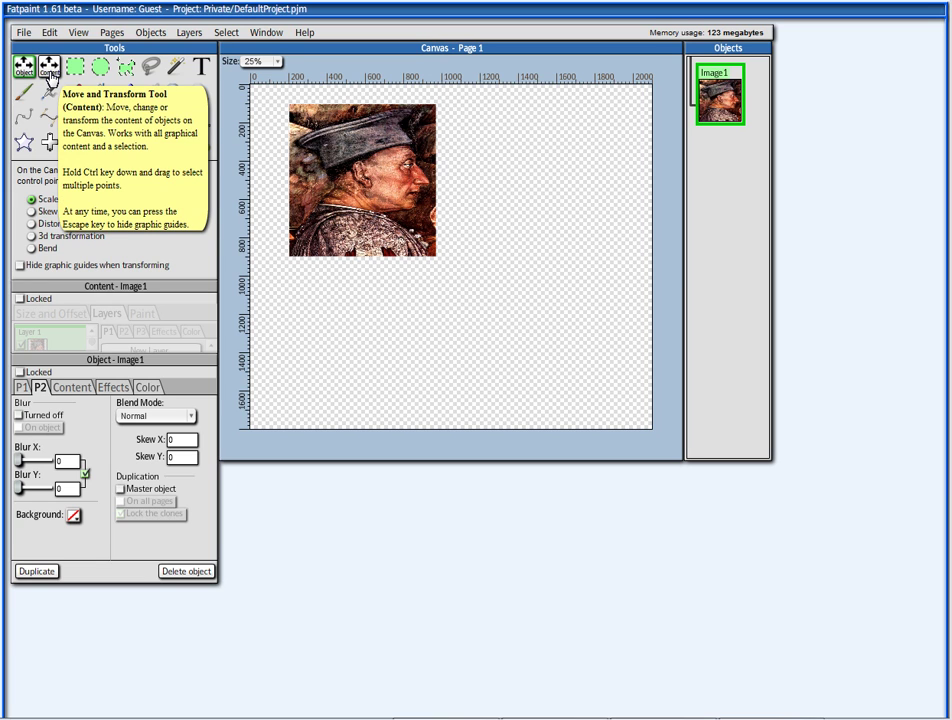
left_click(49, 68)
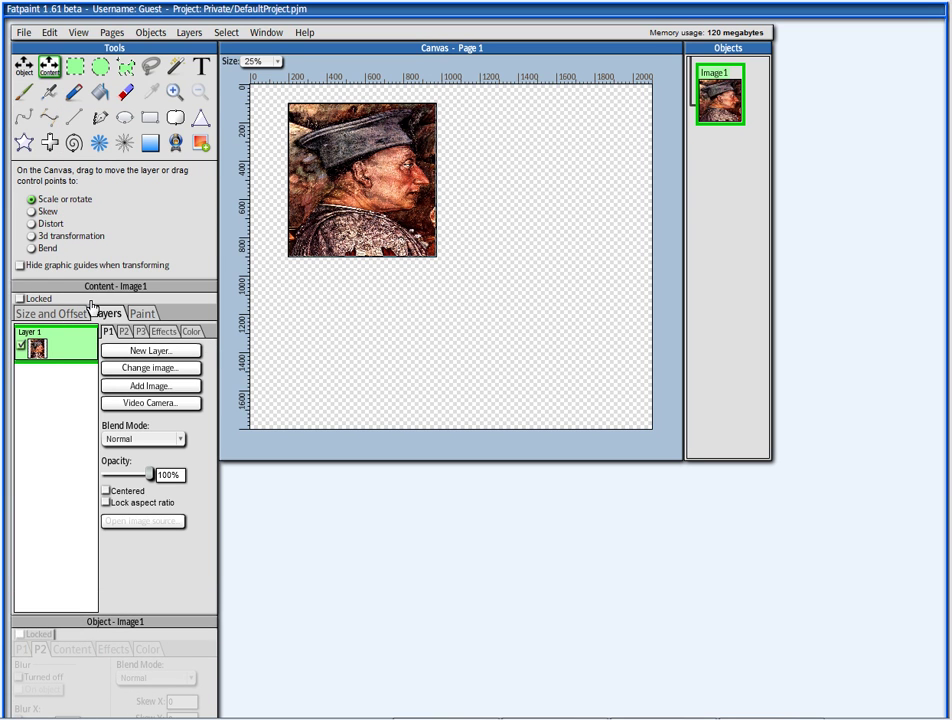
mouse_move(350, 264)
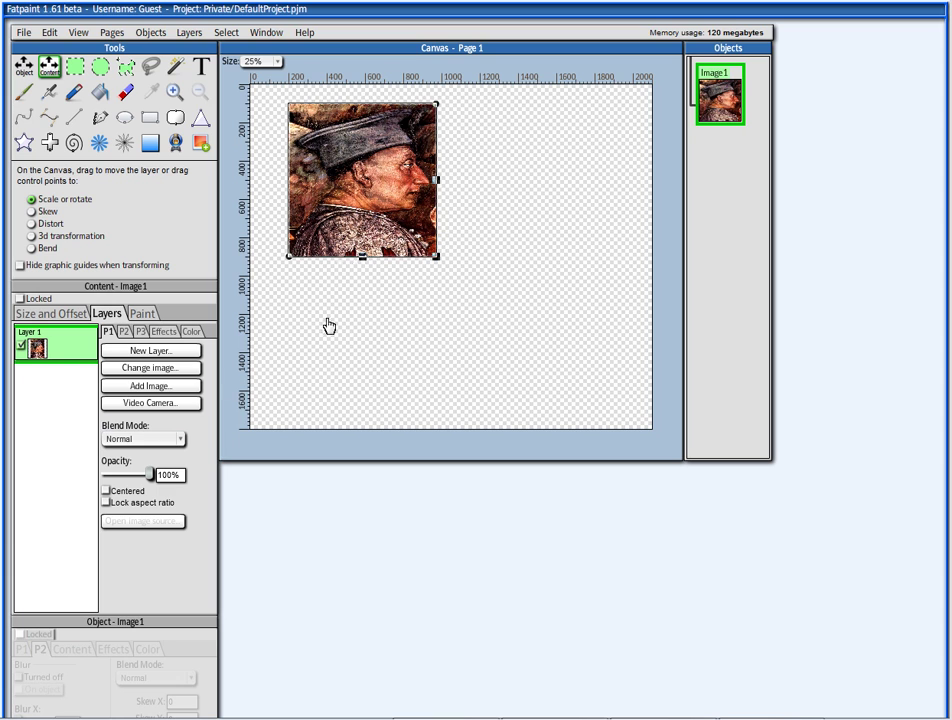
left_click(50, 313)
left_click(106, 246)
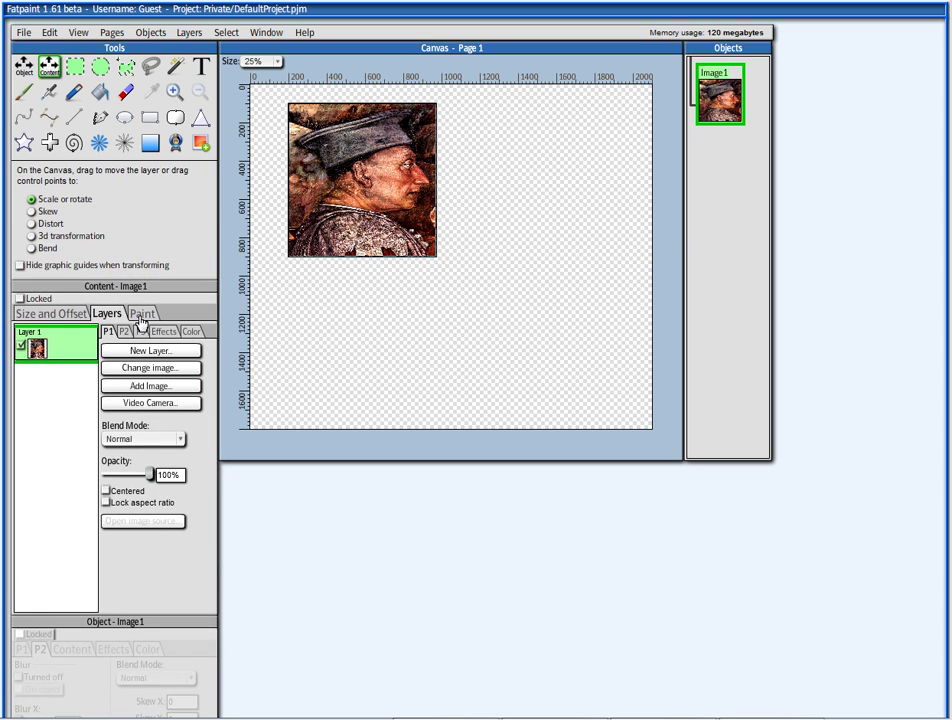
Enlarge Image1's frame to about 1916 × 2258 px and offset the picture to 340px, 373px.
left_click(55, 314)
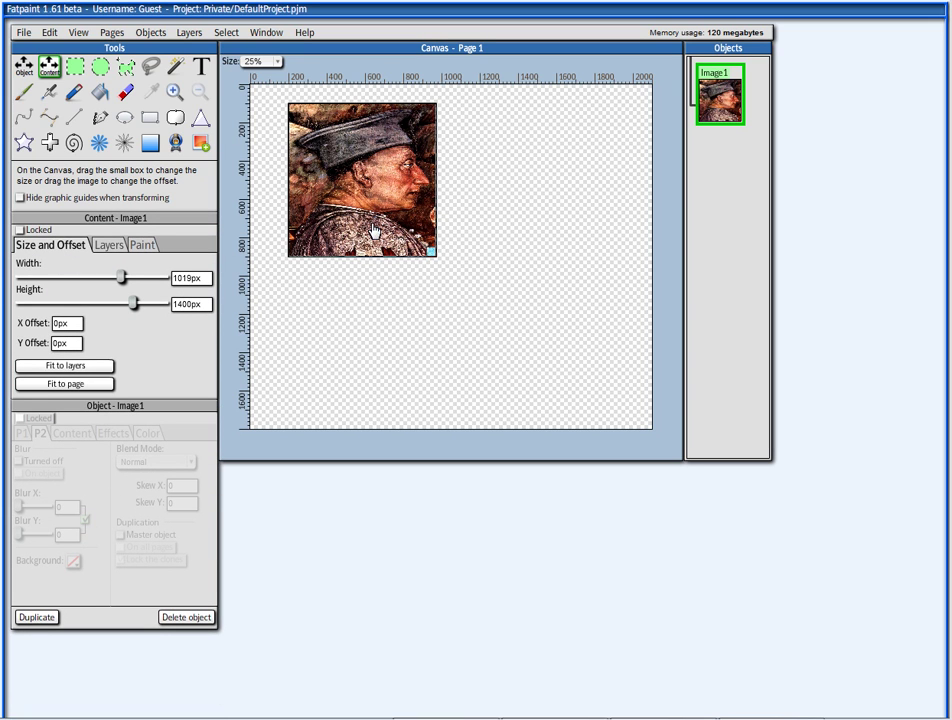
mouse_move(372, 231)
left_mouse_down()
mouse_move(319, 157)
mouse_move(374, 170)
mouse_move(374, 229)
mouse_move(416, 263)
mouse_move(340, 191)
mouse_move(383, 219)
mouse_move(374, 229)
left_mouse_up()
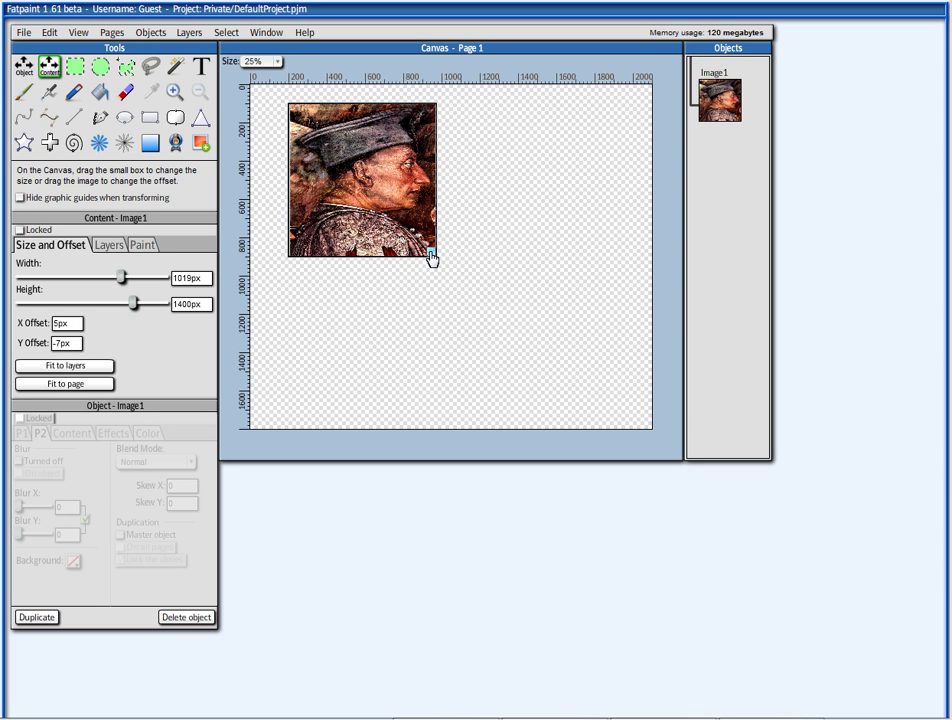
left_click_drag(434, 262, 561, 350)
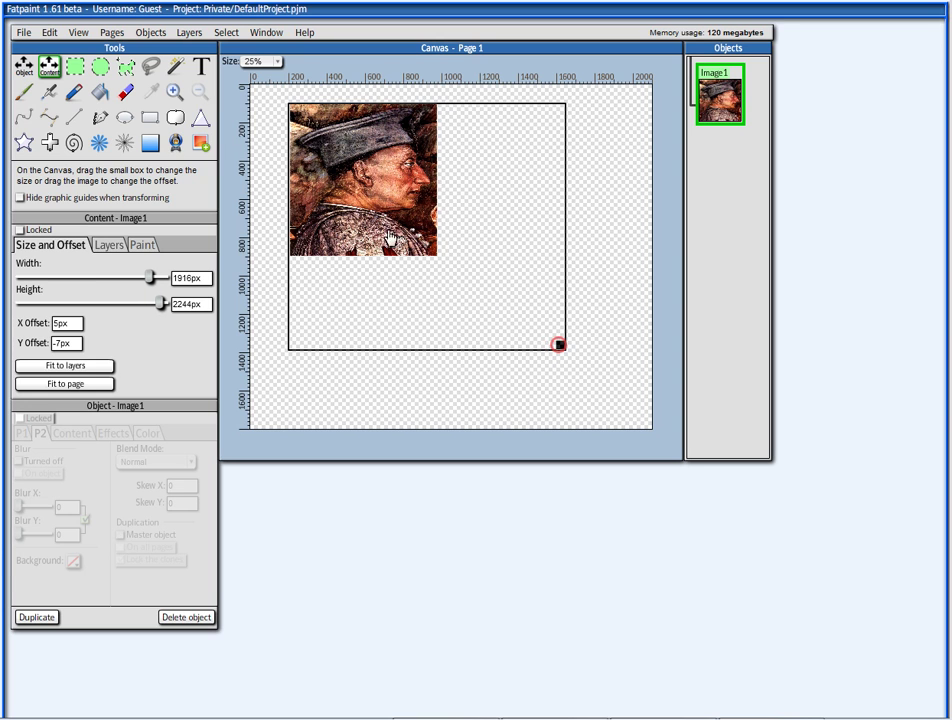
left_click_drag(410, 250, 404, 221)
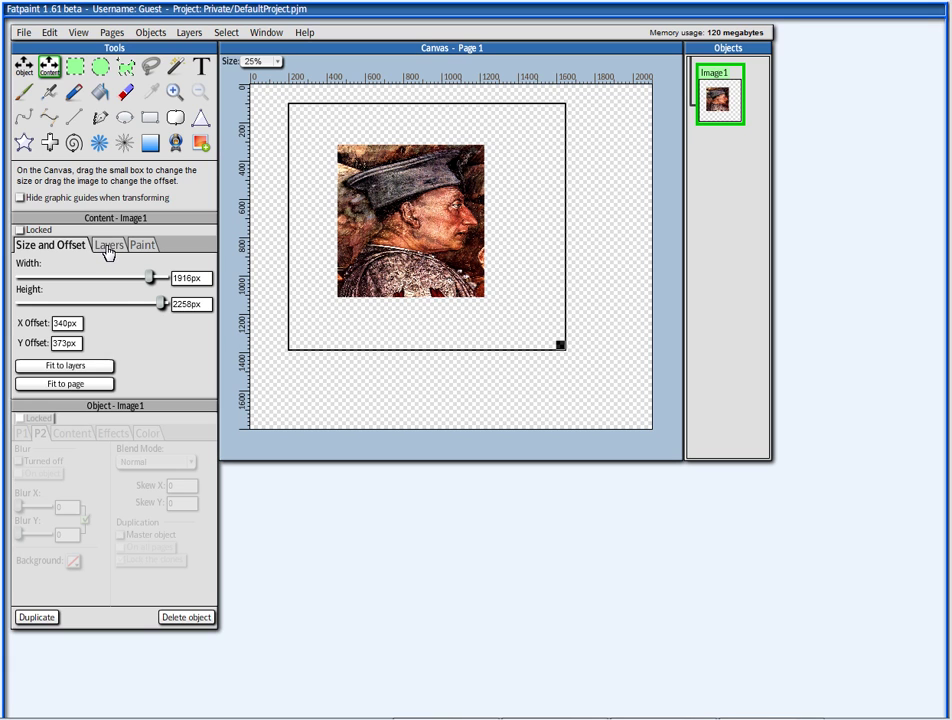
Show the portrait's layer list and select Layer 1.
left_click(108, 248)
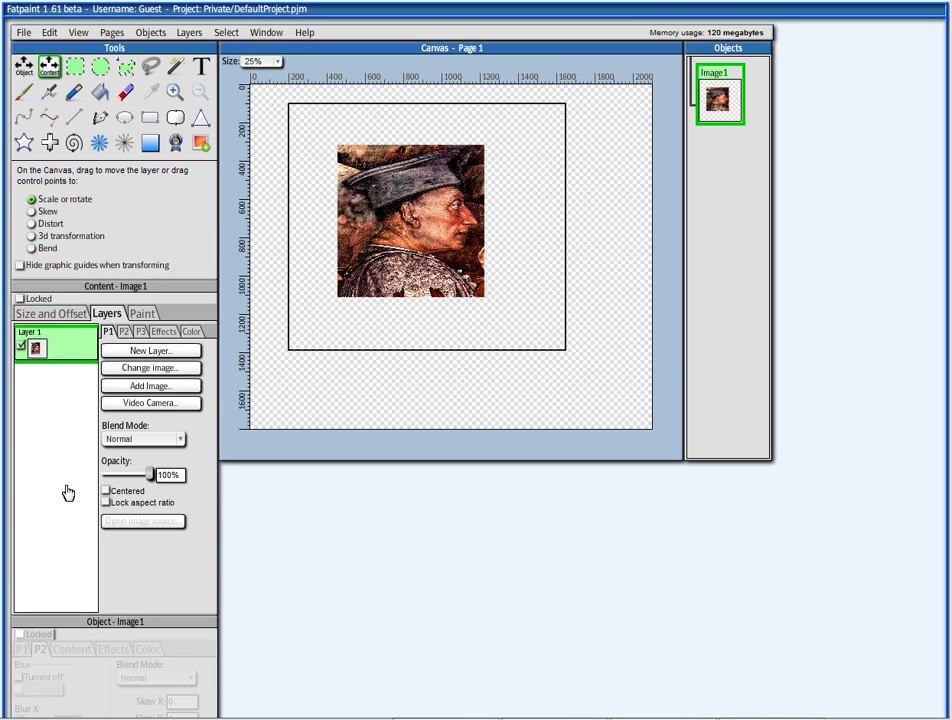
left_click_drag(70, 348, 68, 416)
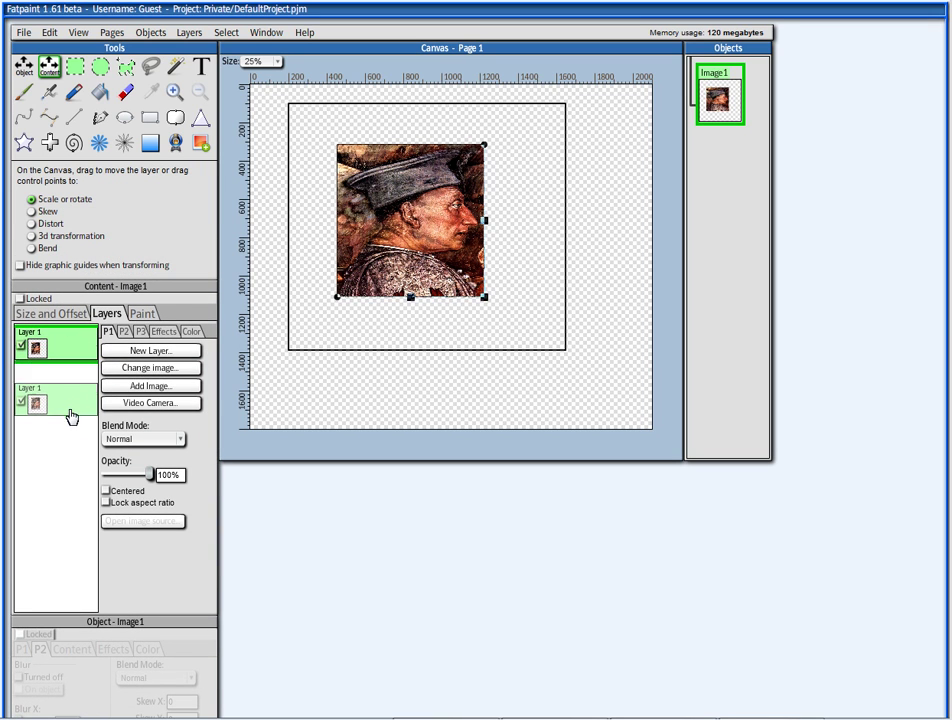
left_click(68, 353)
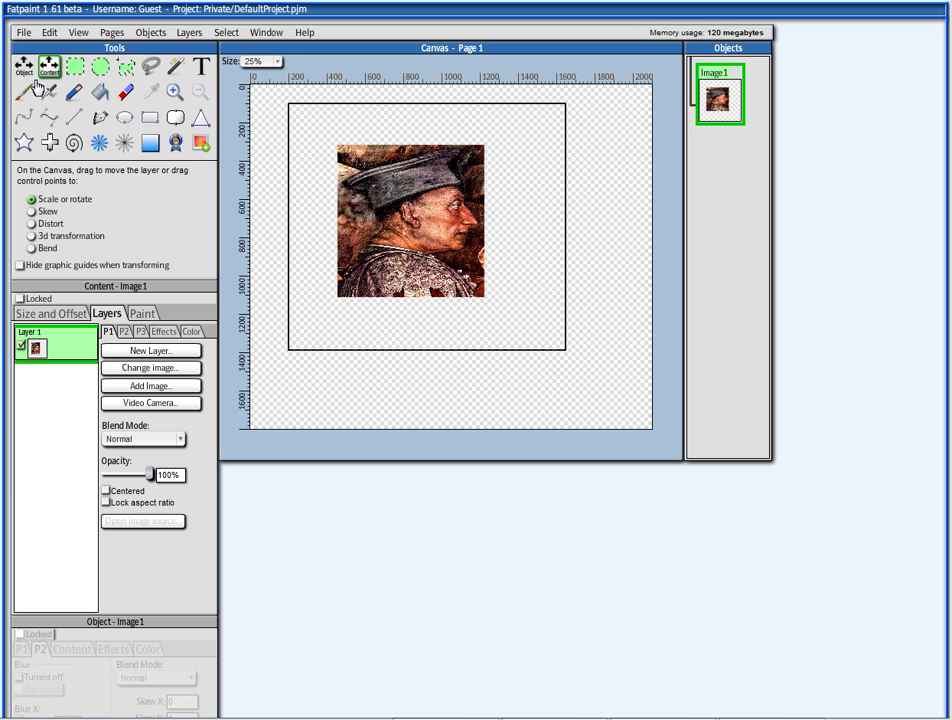
With the Object tool, choose Edit Layers from Image1's Actions menu.
left_click(24, 66)
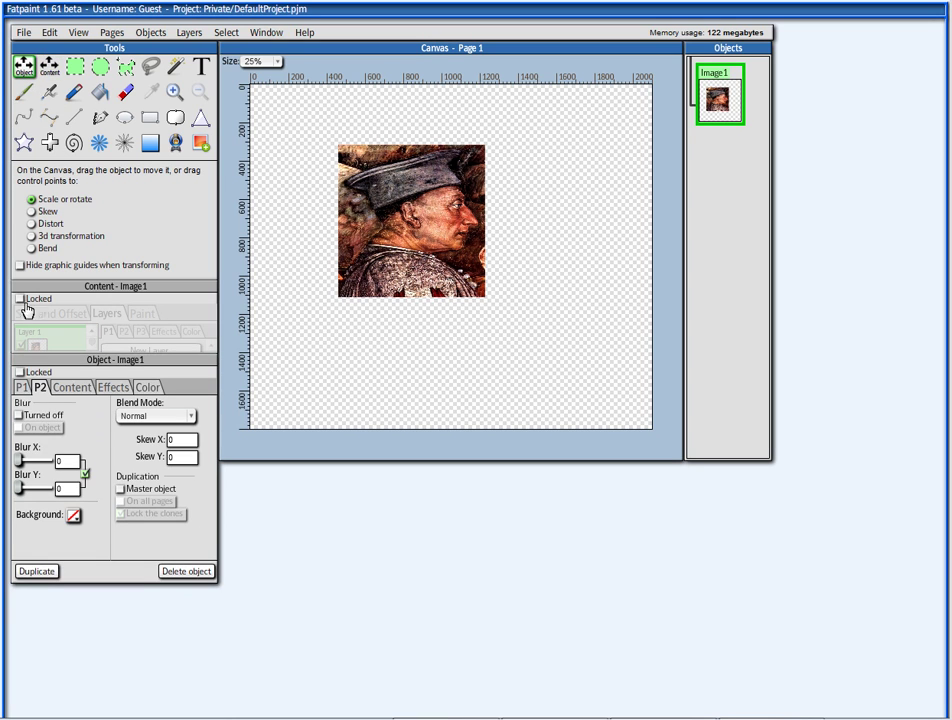
mouse_move(430, 203)
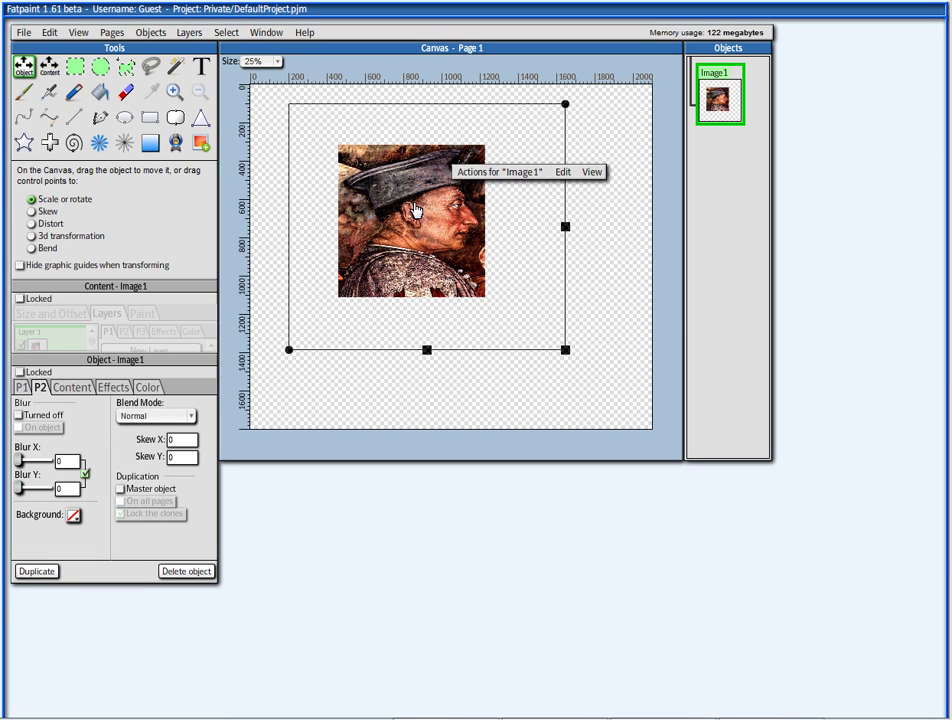
left_click(476, 176)
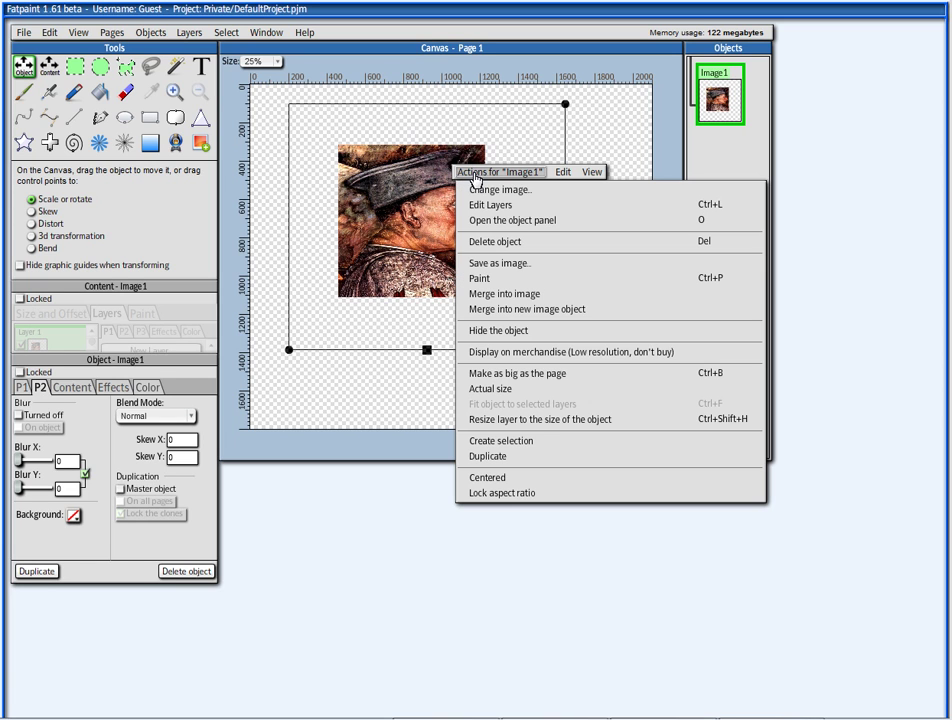
left_click(474, 205)
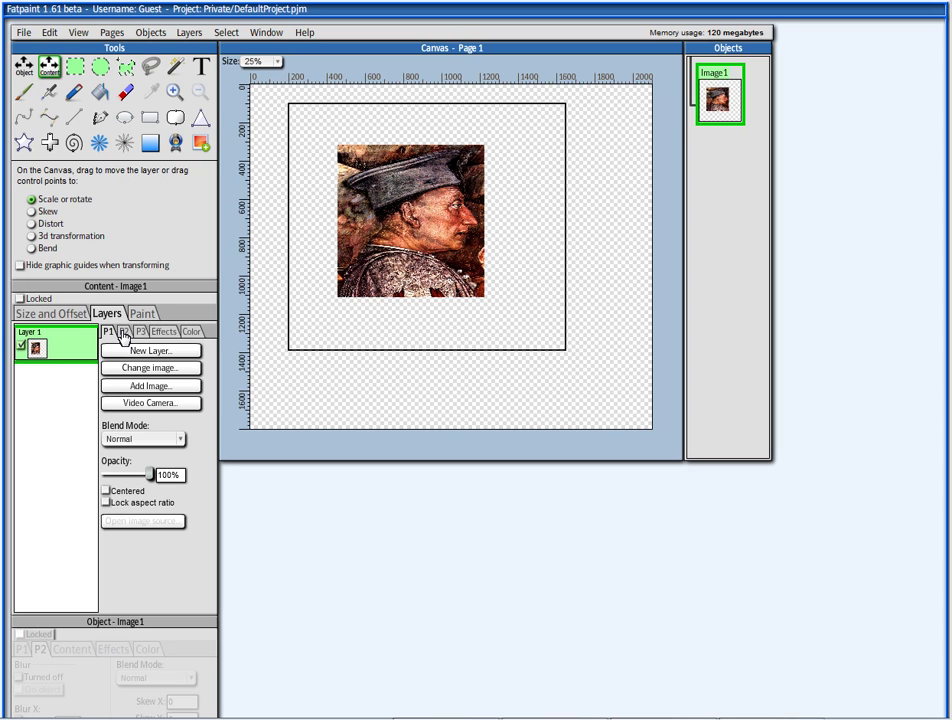
Set Layer 1's Smooth Shrink to 220 on the P3 tab to round the corners.
left_click(124, 332)
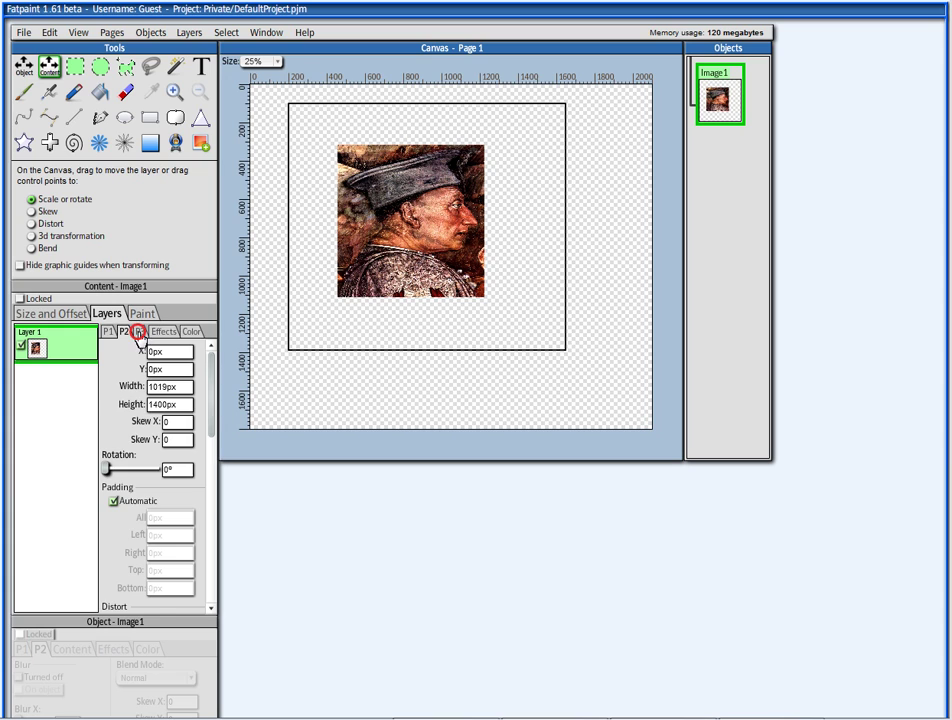
left_click(140, 333)
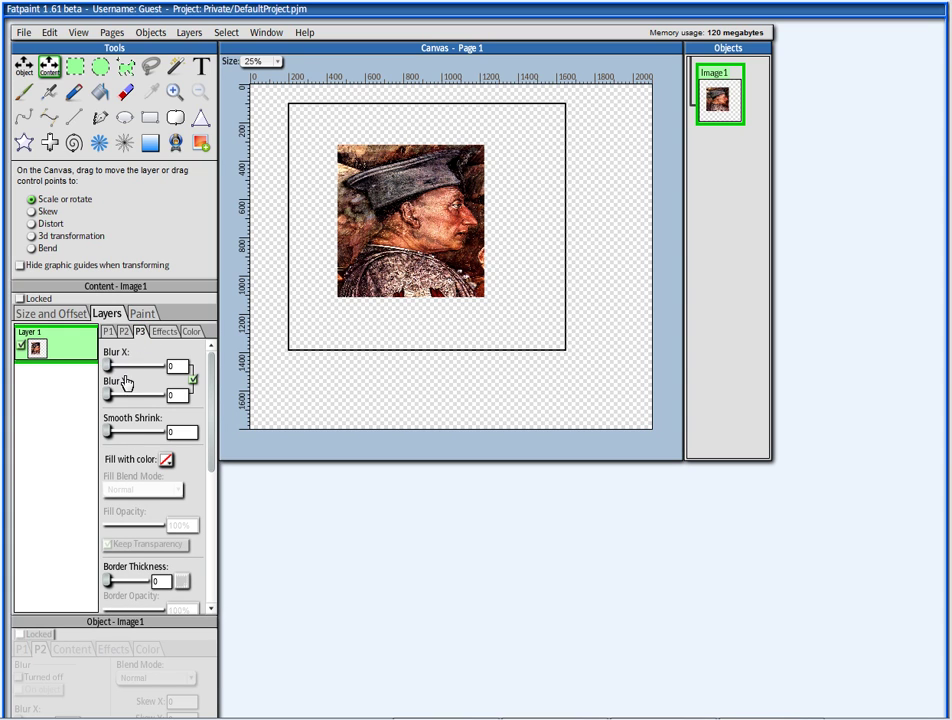
left_click_drag(108, 436, 170, 437)
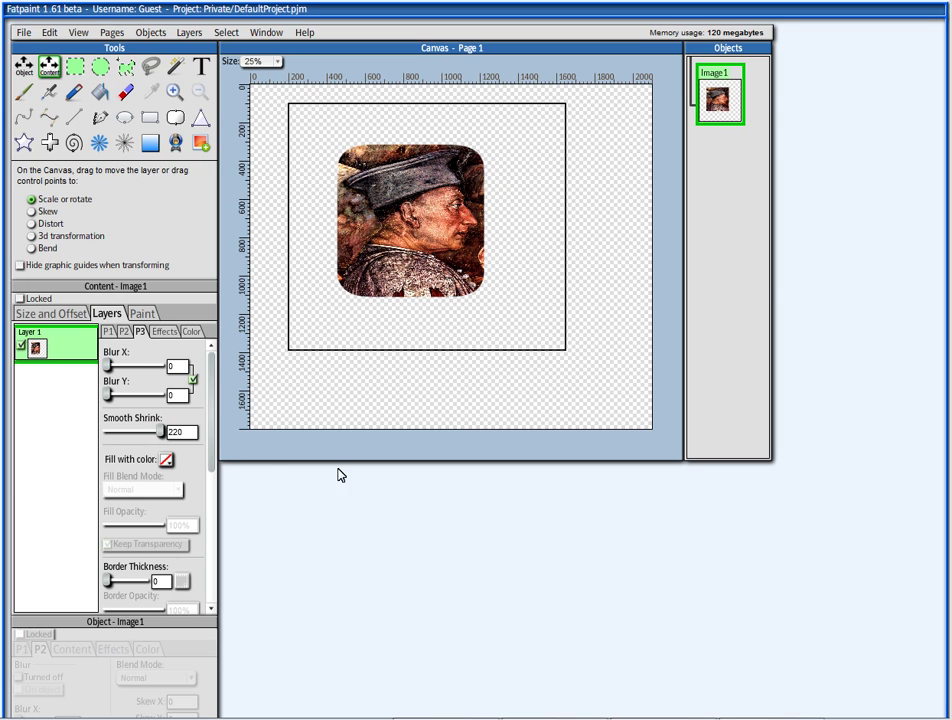
Browse the portrait layer's Effects and Color adjustment settings, then return to blur and shrink.
left_click(161, 333)
left_click(155, 356)
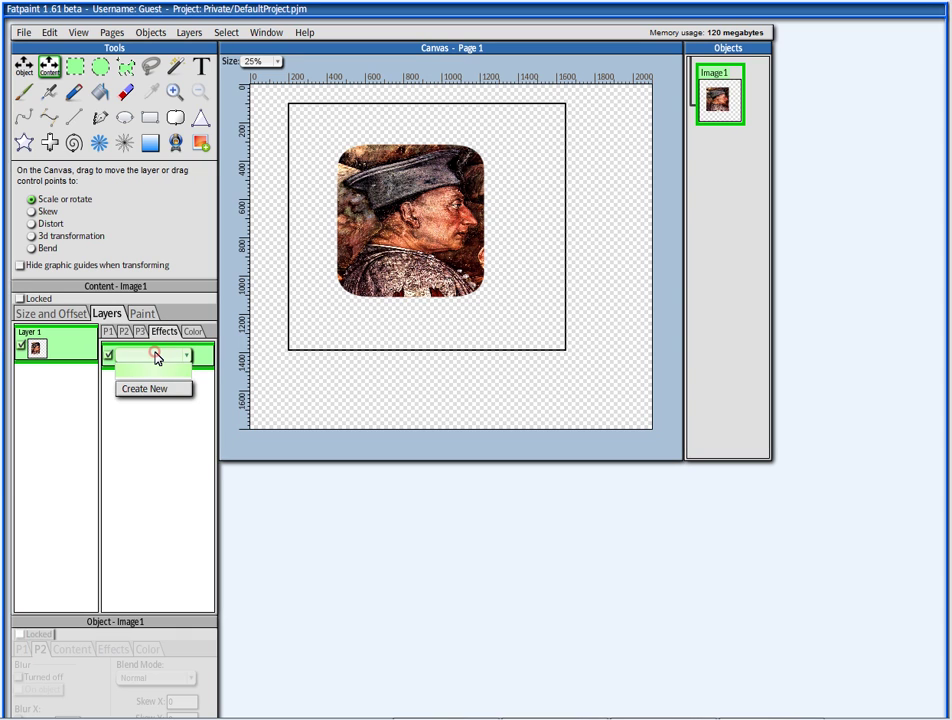
mouse_move(145, 388)
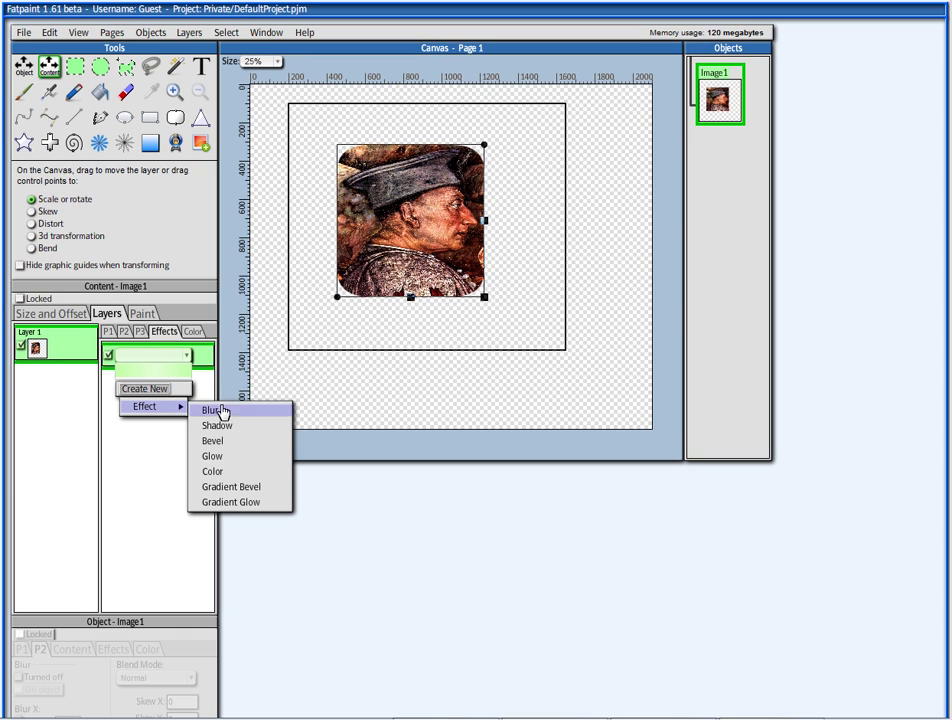
left_click(190, 333)
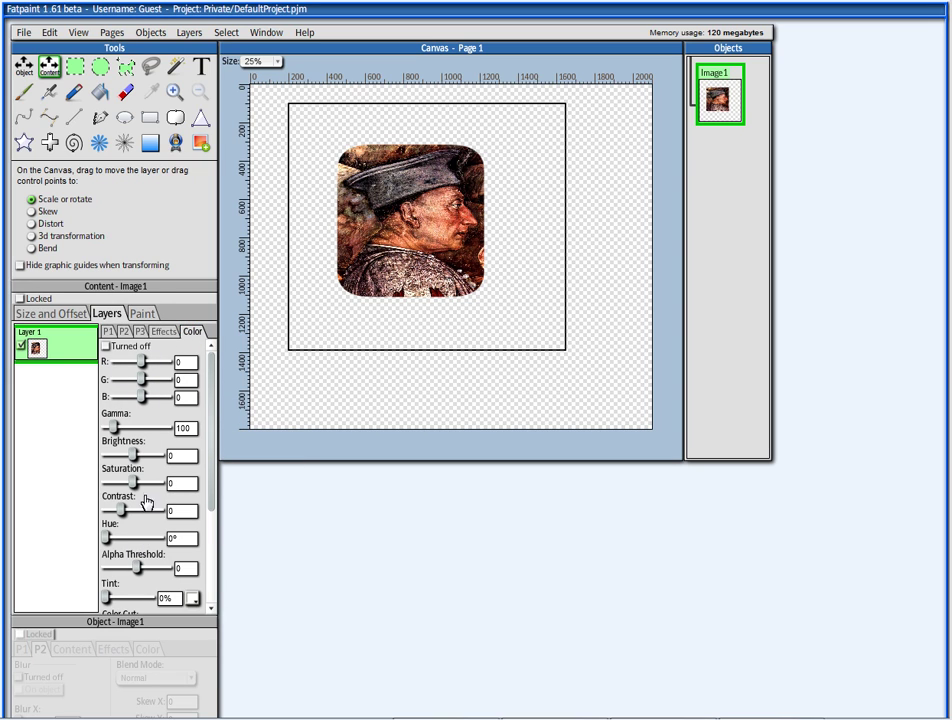
left_click(140, 333)
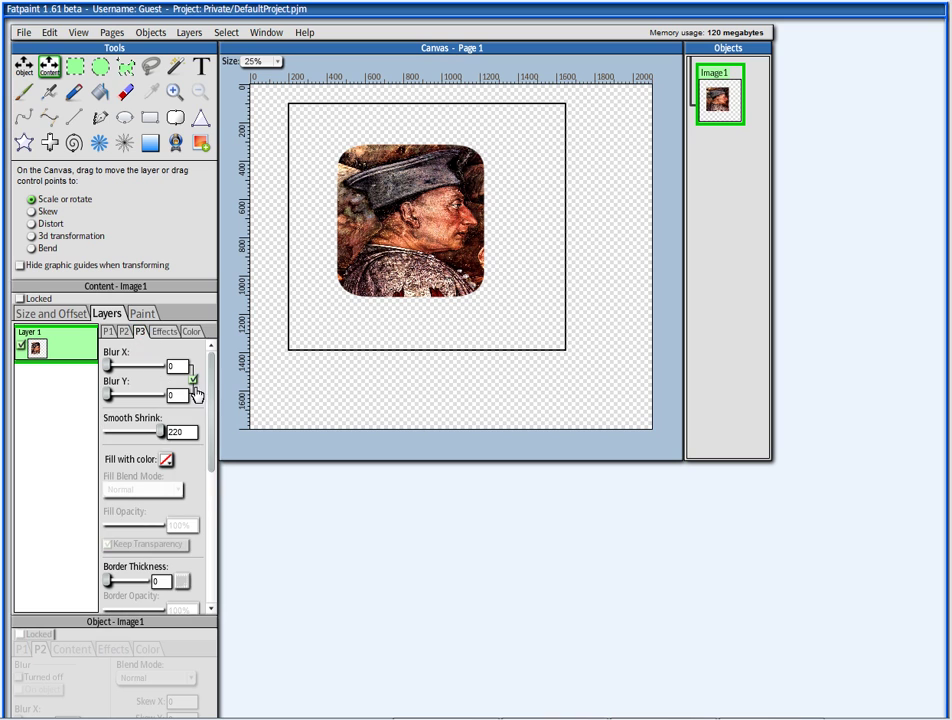
Turn on the Alpha Radial Gradient fade on P3, then remove it again.
left_click_drag(211, 385, 212, 480)
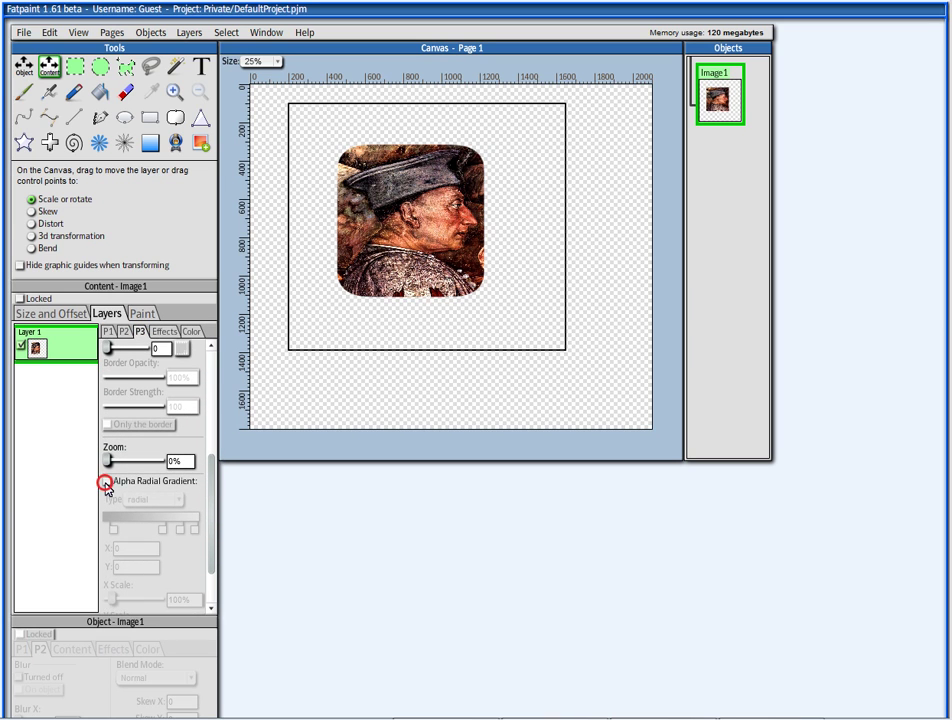
left_click(108, 483)
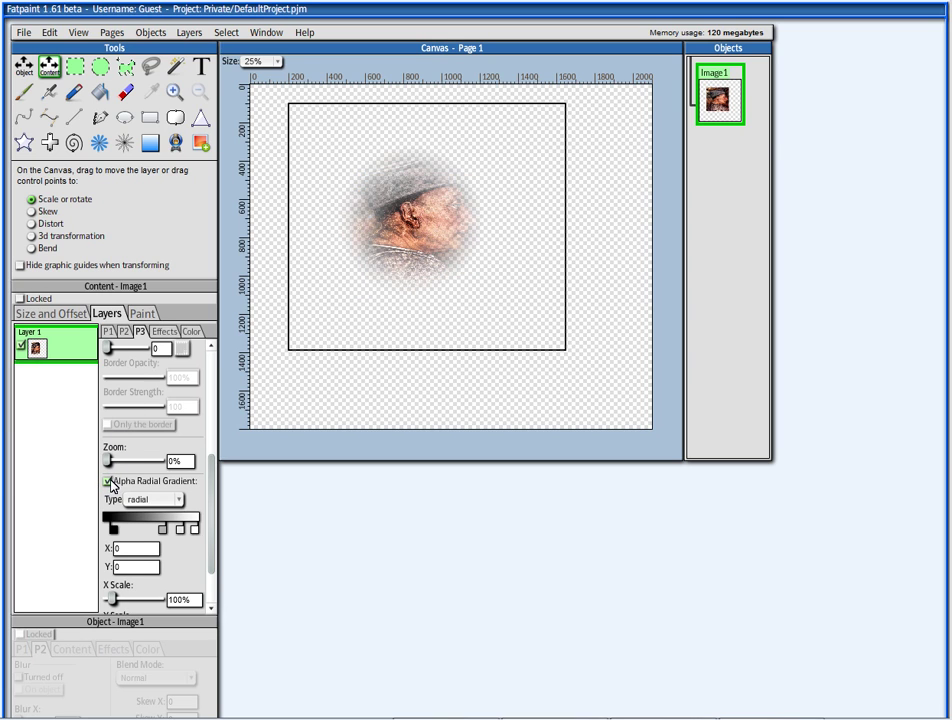
left_click(109, 482)
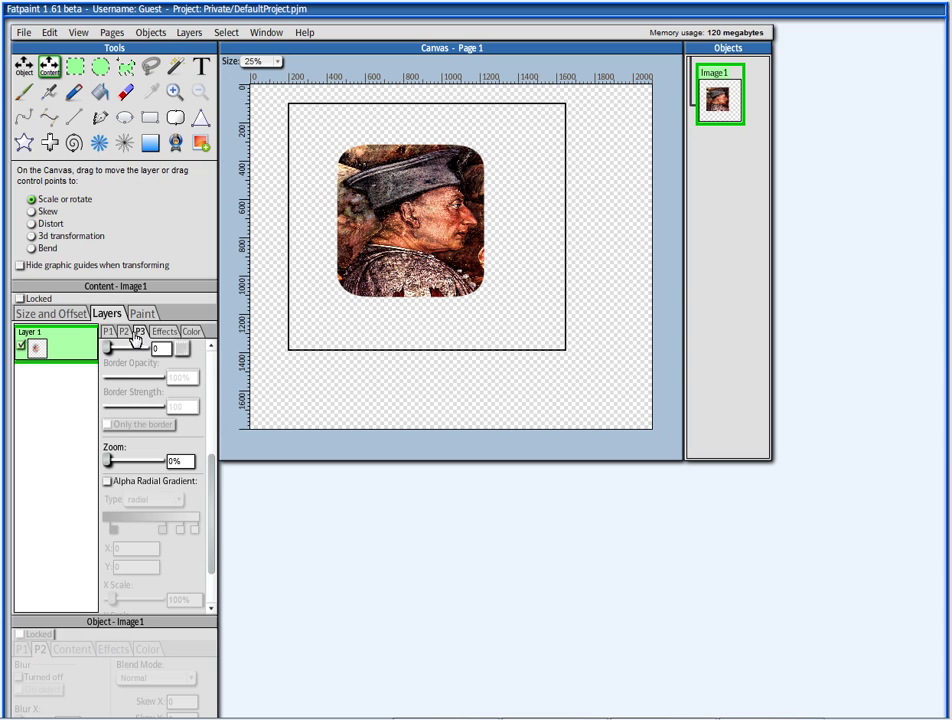
Show the portrait content's Size and Offset settings.
left_click(123, 332)
left_click(110, 332)
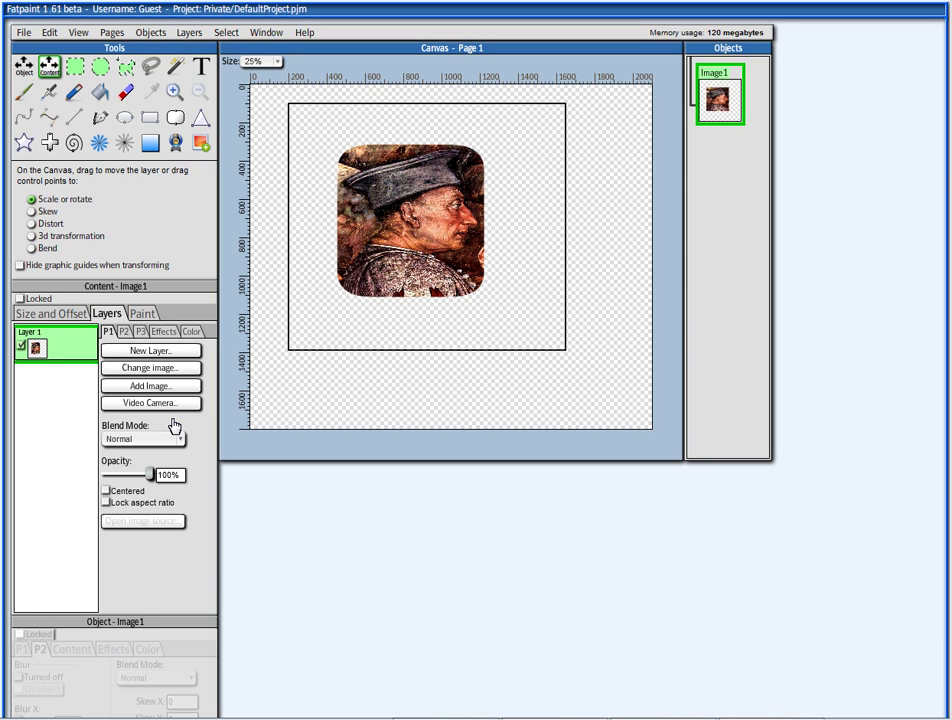
left_click(55, 313)
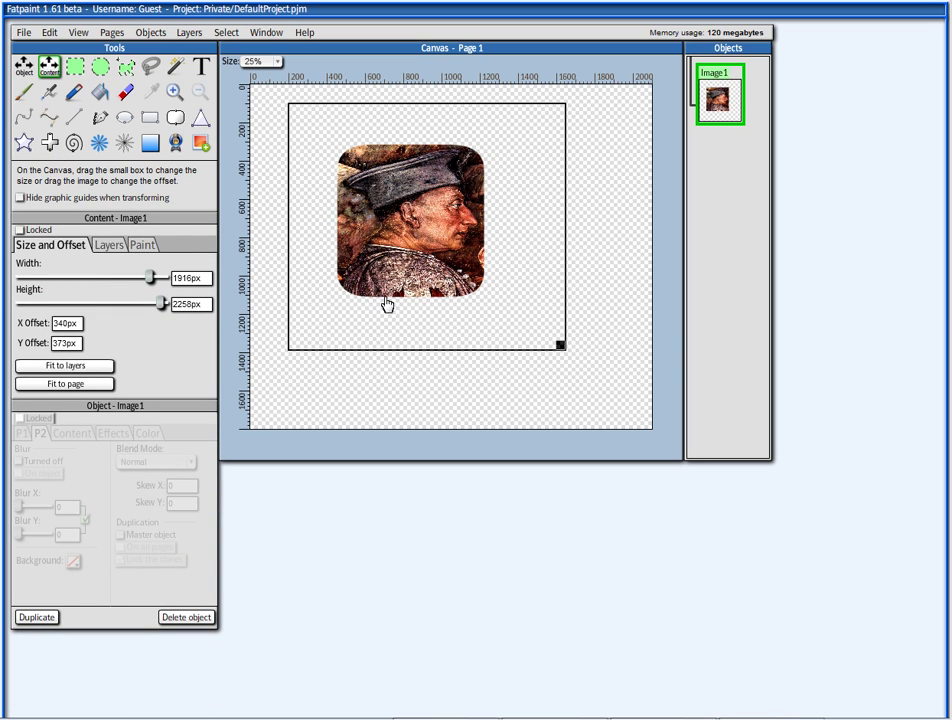
Offset the picture 42px/42px, trim the frame to 1125 × 1533 px, and move the portrait right and down.
left_click_drag(425, 247, 383, 212)
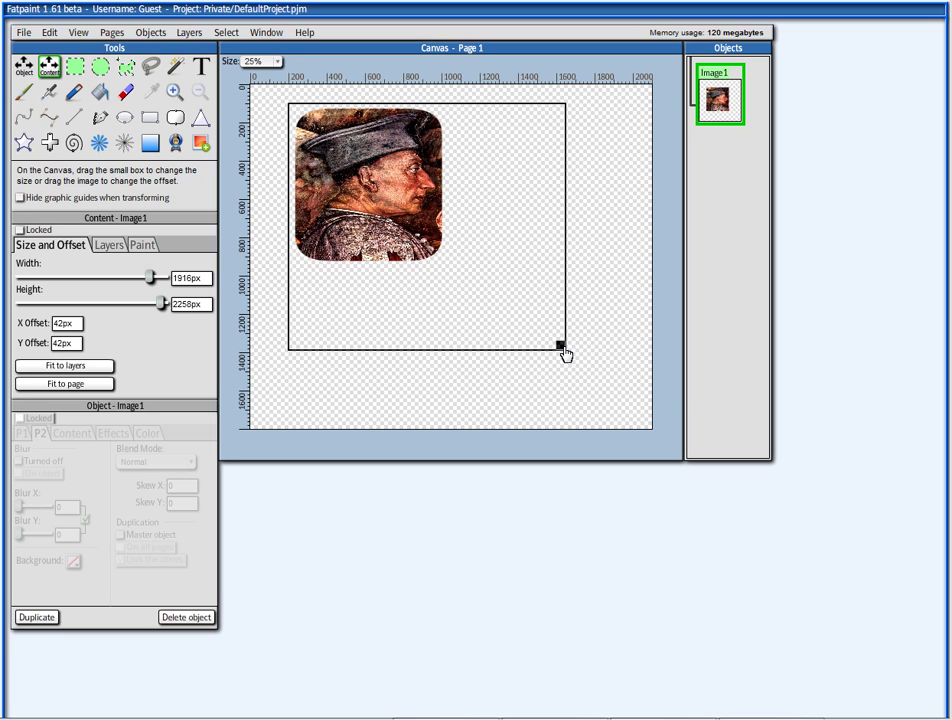
left_click_drag(562, 347, 447, 265)
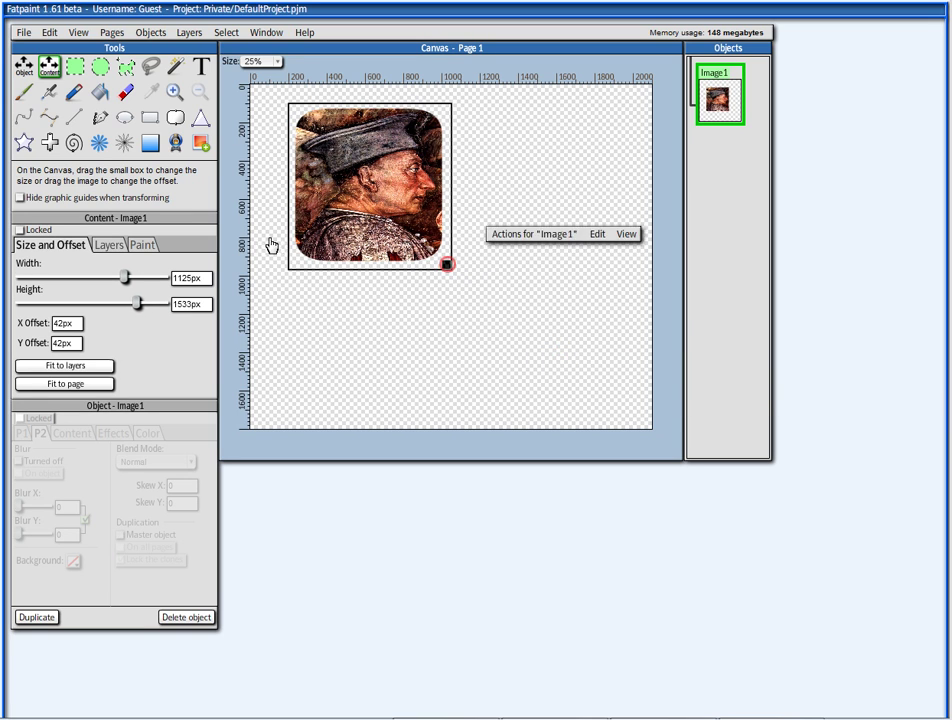
left_click(23, 66)
left_click(382, 187)
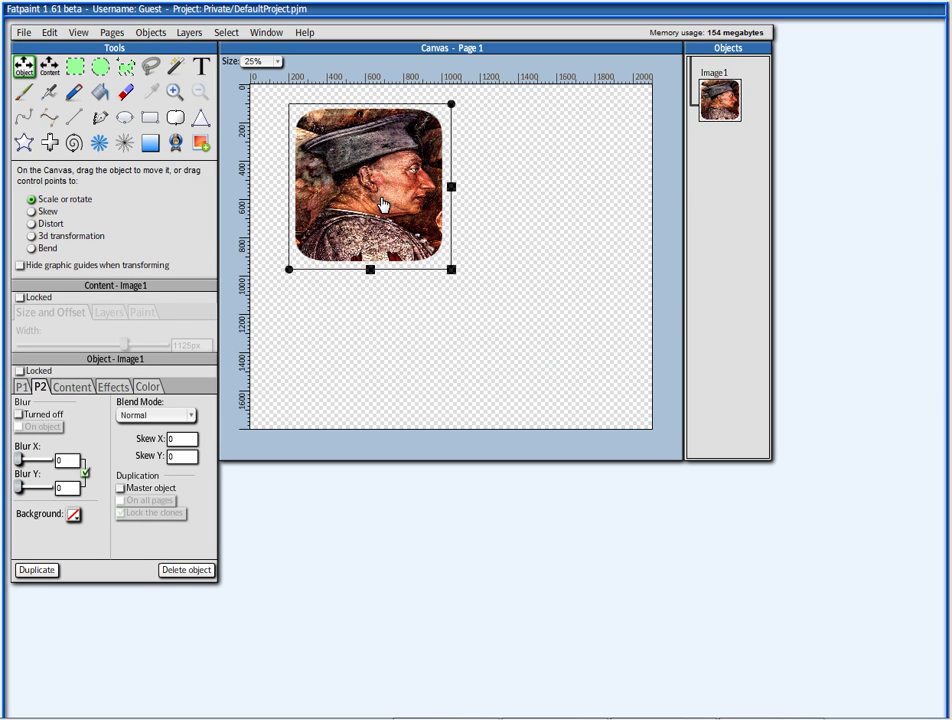
left_click_drag(385, 212, 331, 195)
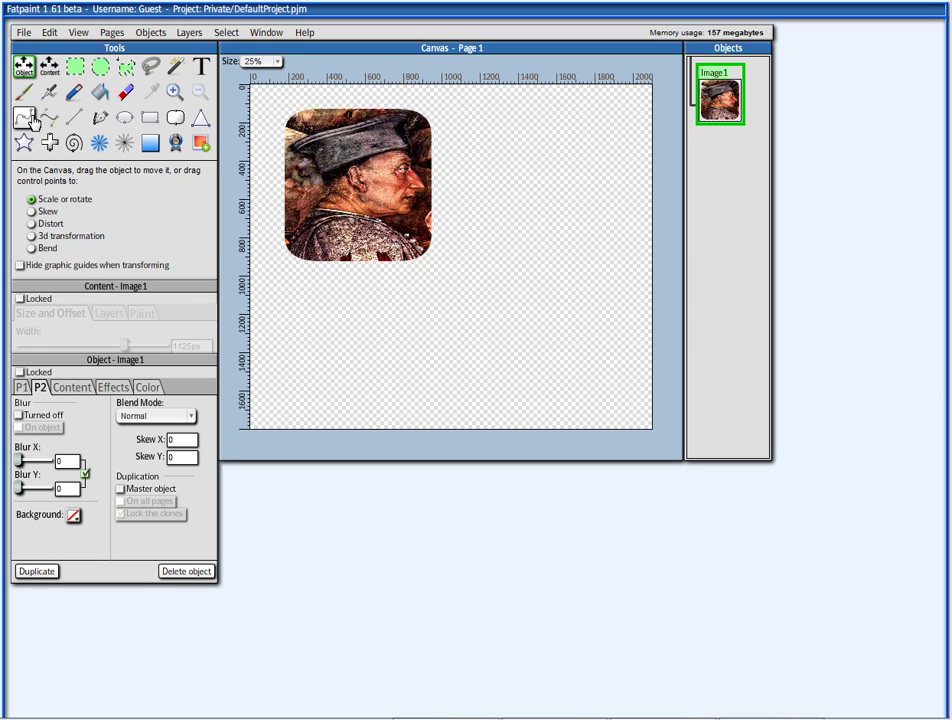
Add the black rhino silhouette from the Animals 2 clipart set onto the canvas.
left_click(150, 33)
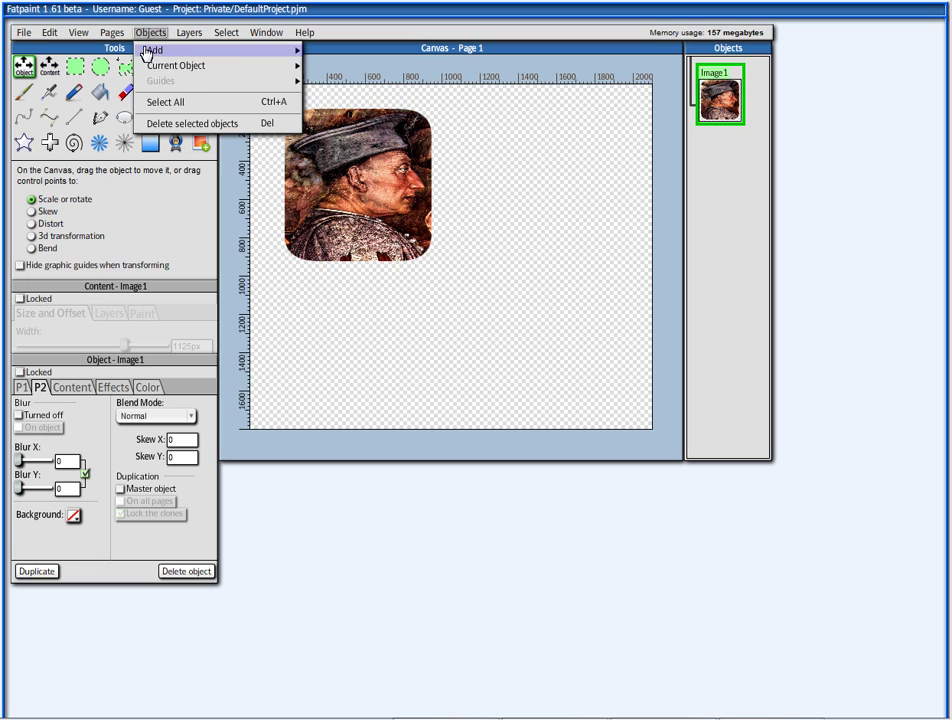
mouse_move(150, 50)
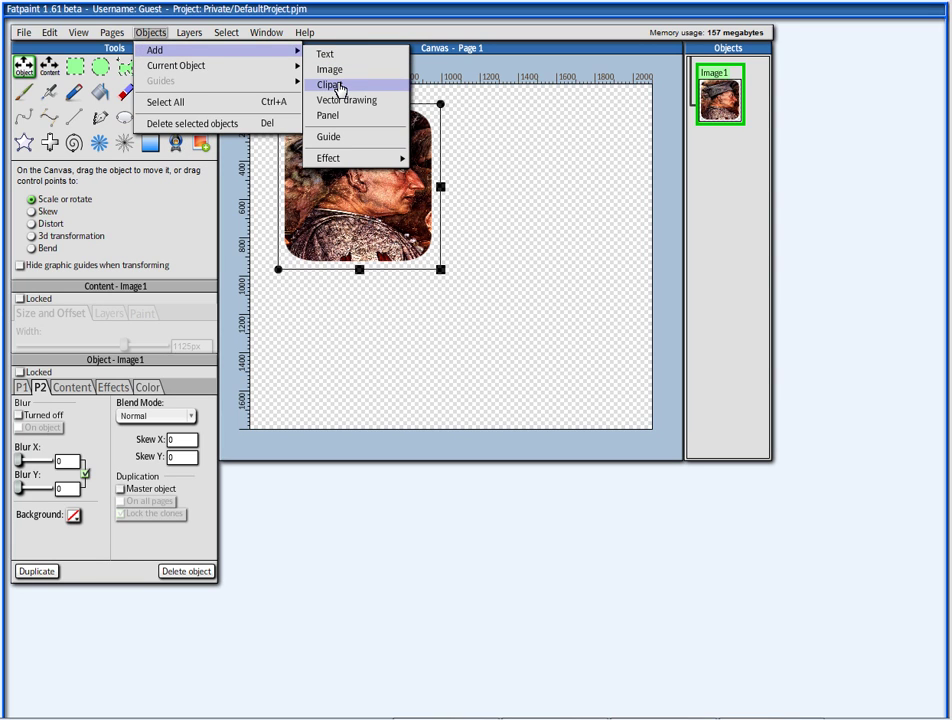
left_click(340, 87)
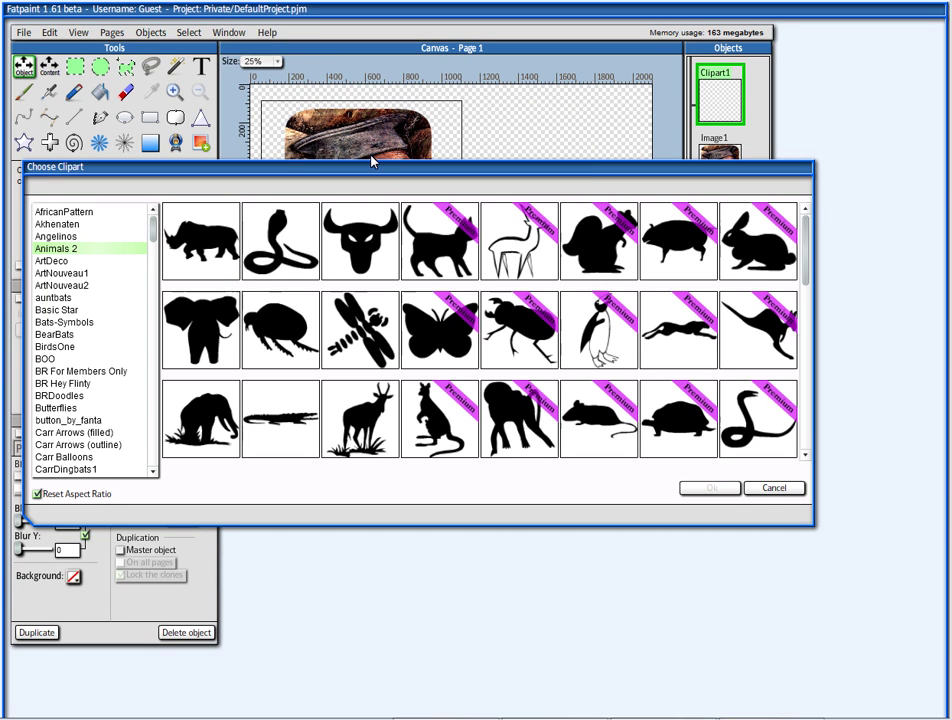
left_click(217, 243)
left_click(697, 489)
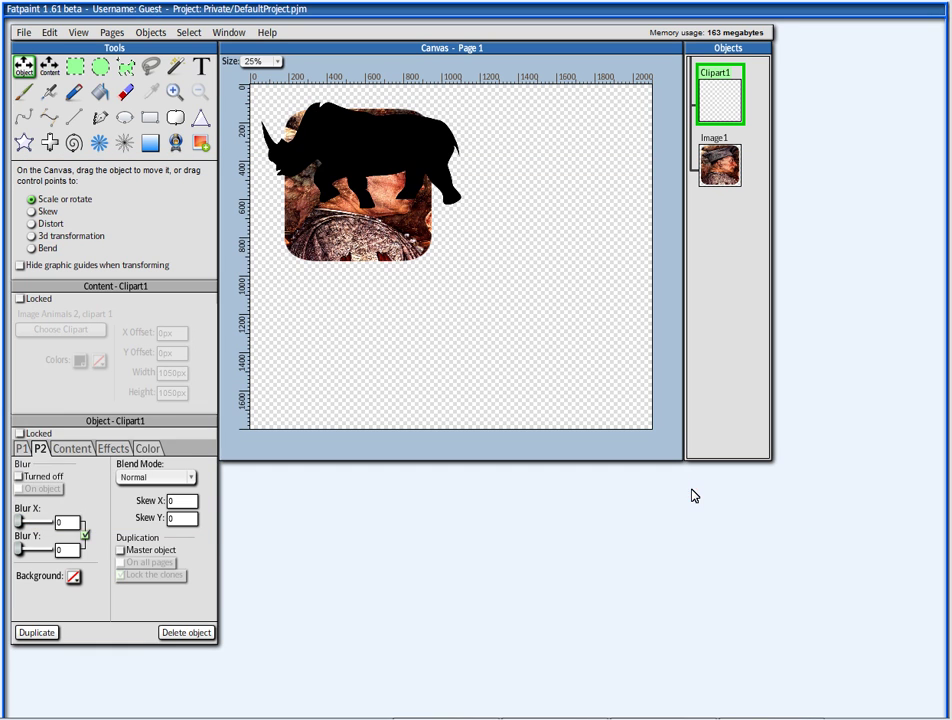
Place the rhino clipart below the portrait at X 1053 px, Y 1354 px.
left_click_drag(354, 154, 504, 326)
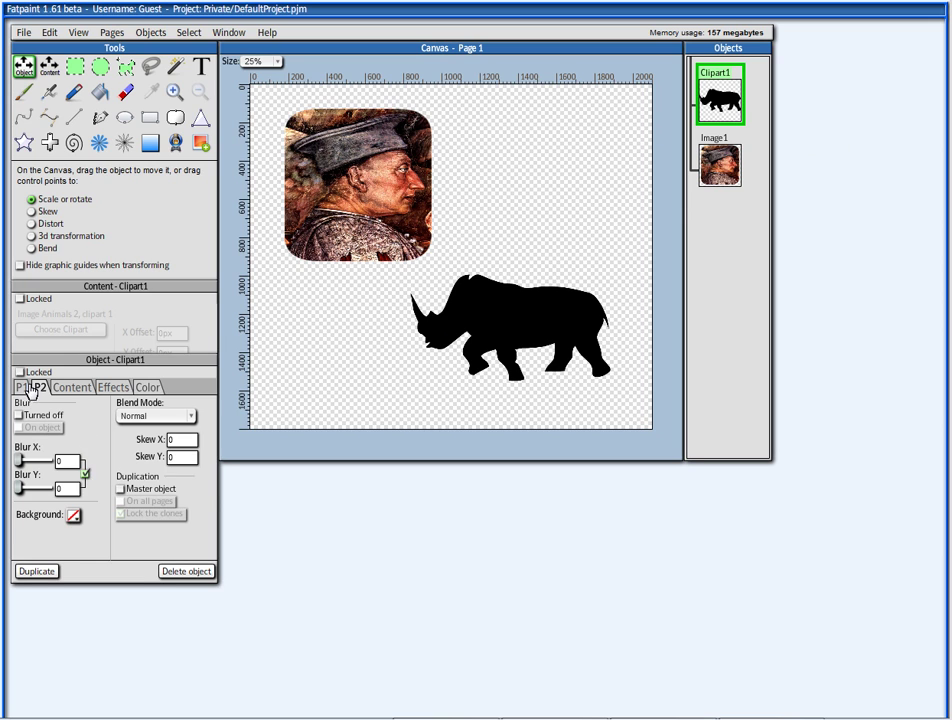
left_click(26, 388)
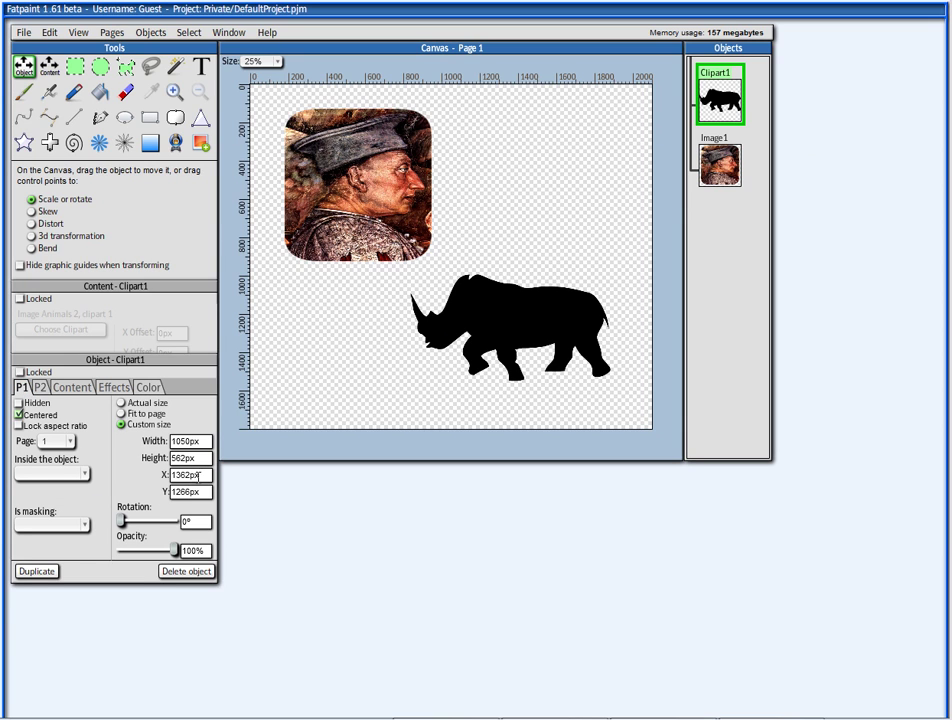
scroll(197, 477, "down", 2)
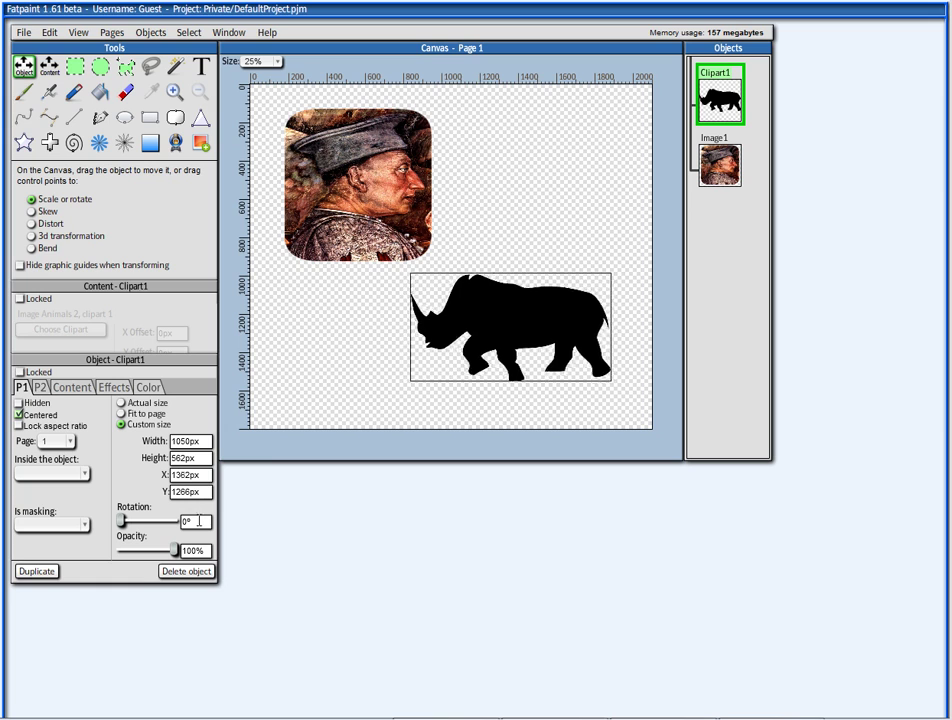
left_click_drag(555, 297, 503, 313)
right_click(503, 316)
left_click(652, 231)
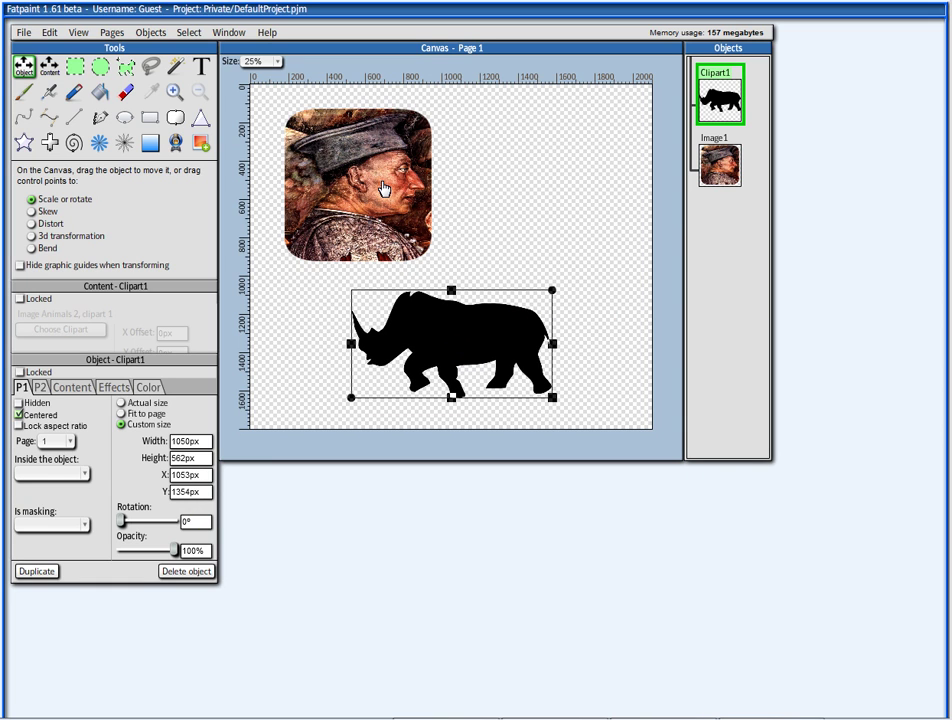
Switch selection between the portrait and the rhino, nudging the rhino slightly right.
left_click(376, 188)
left_click(715, 172)
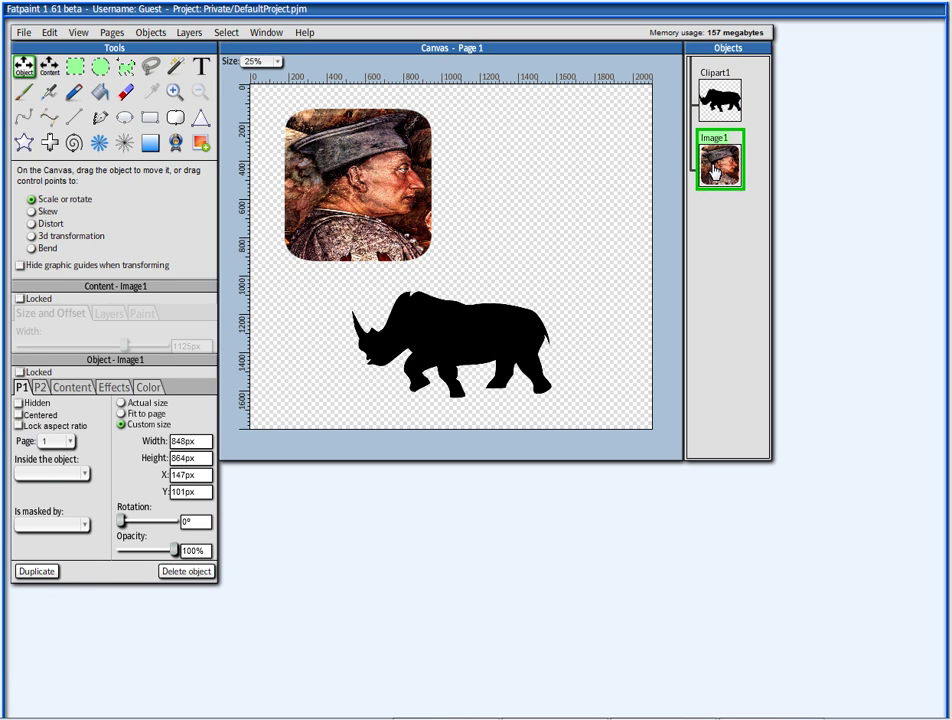
left_click(710, 102)
left_click(720, 160)
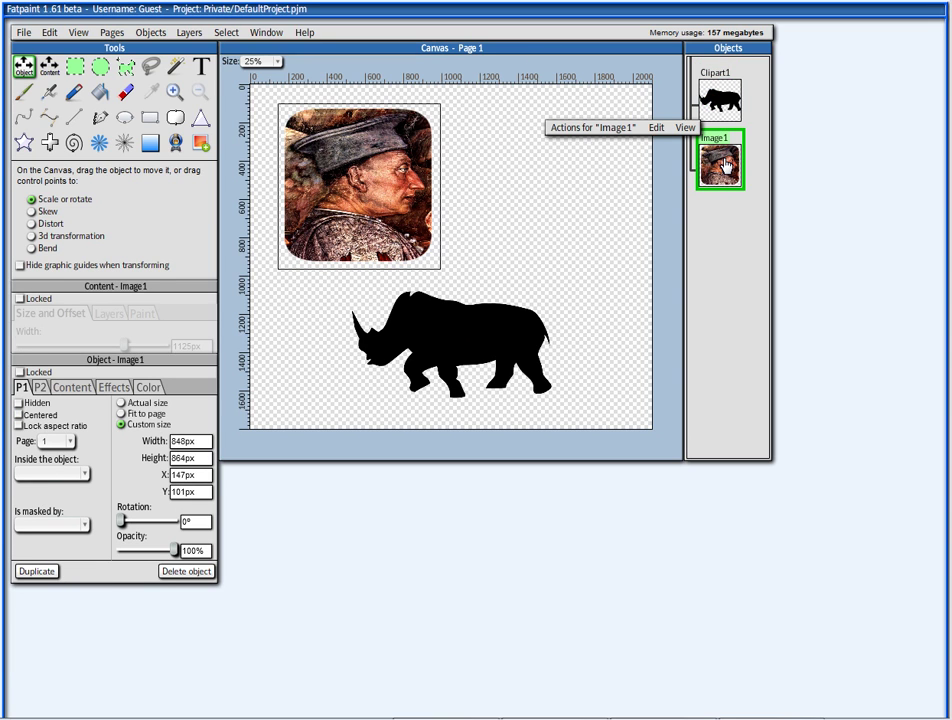
left_click(720, 105)
left_click(720, 160)
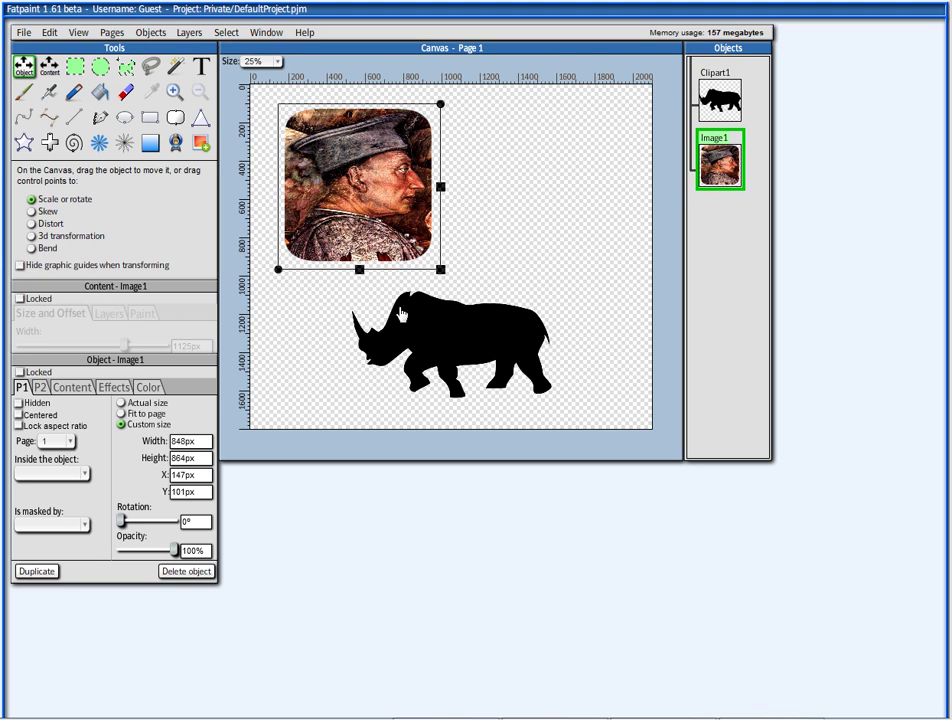
left_click(440, 352)
left_click_drag(440, 352, 462, 347)
Move the rhino behind the portrait and nest Clipart1 inside Image1.
left_click(580, 310)
left_click(724, 108)
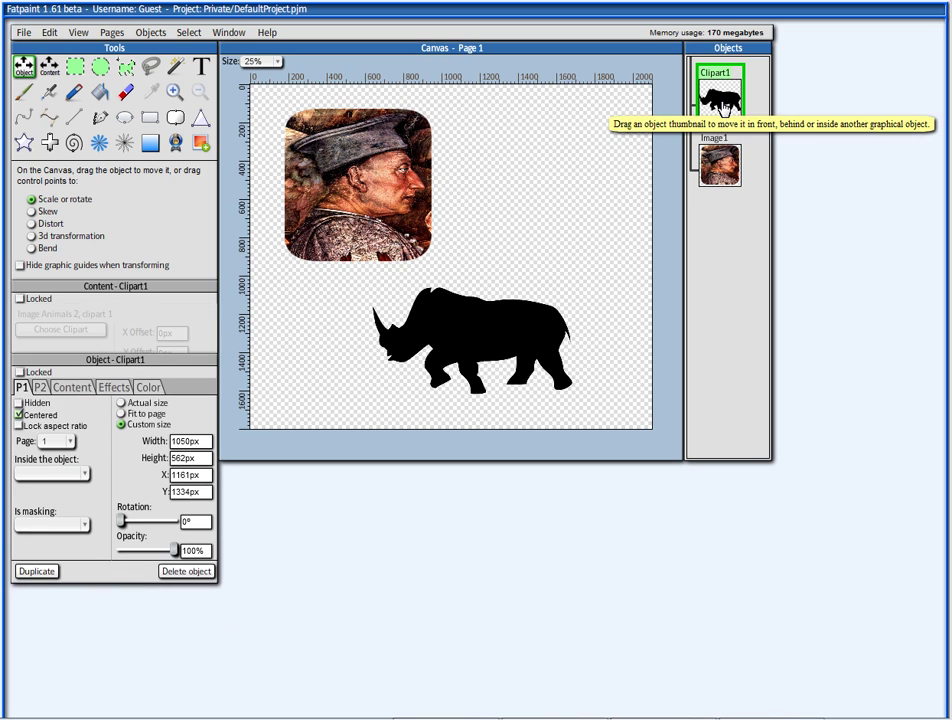
left_click_drag(724, 108, 726, 204)
left_click_drag(493, 322, 477, 175)
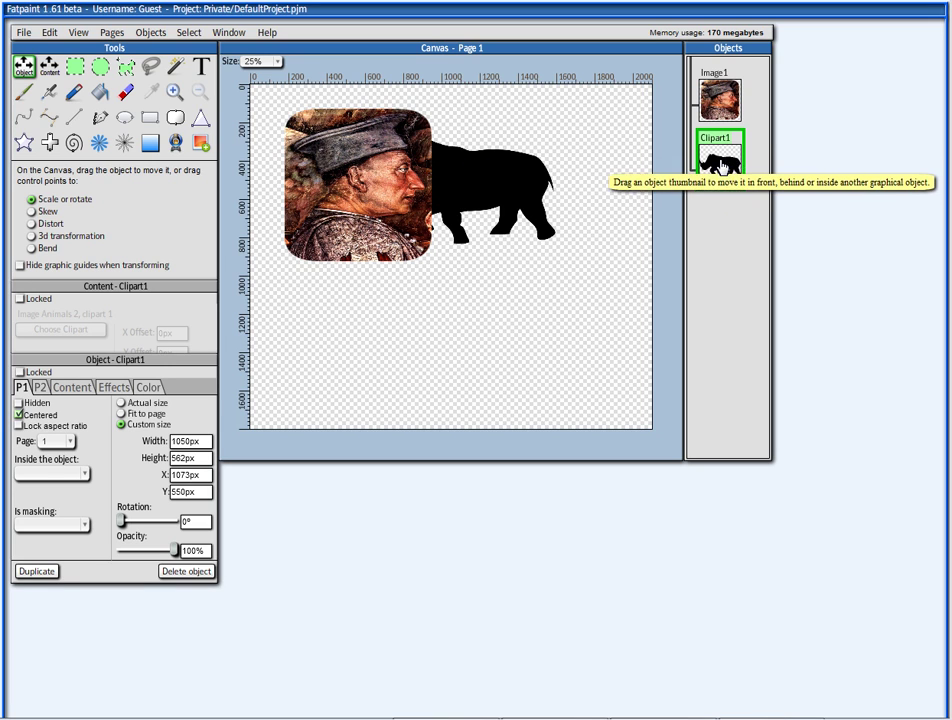
left_click_drag(720, 151, 716, 92)
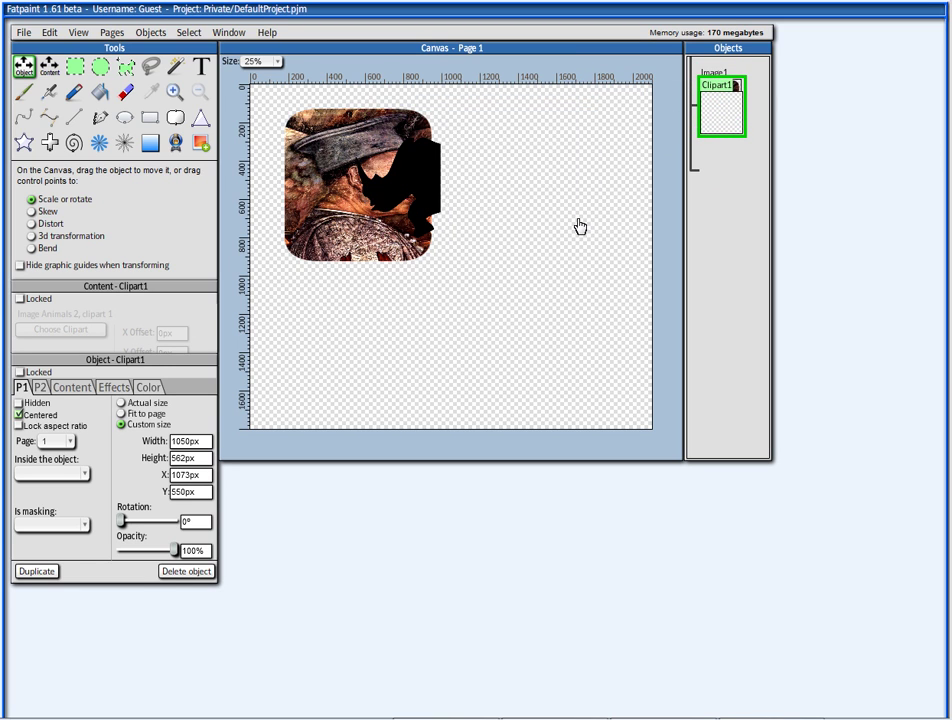
Shift the rhino inside, then restore Image1 to actual size 1125 × 1519 px at top-left.
left_click_drag(493, 206, 463, 215)
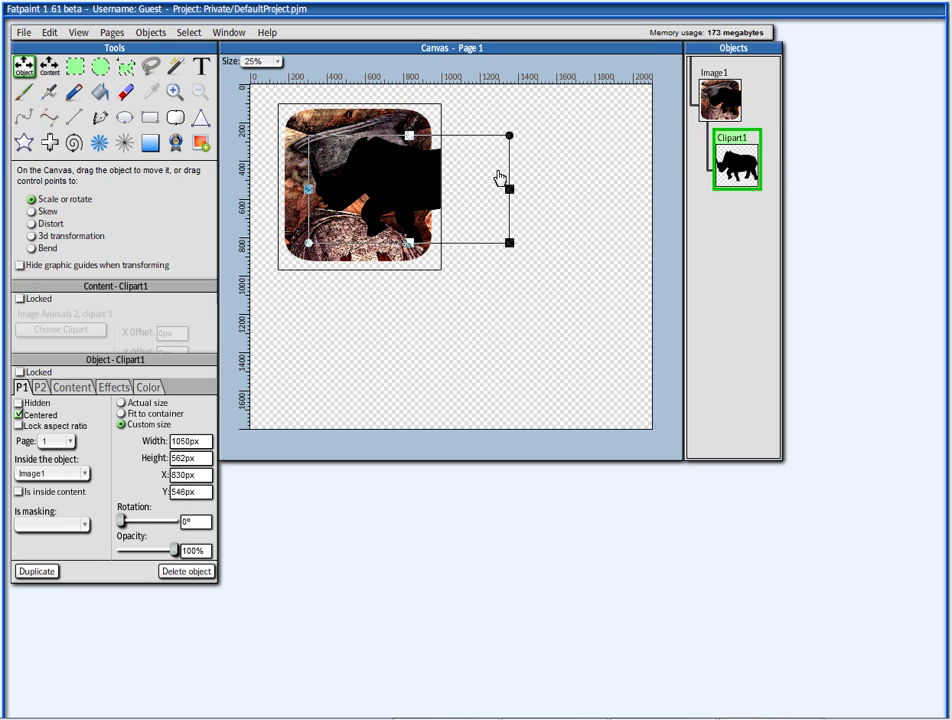
left_click(720, 100)
left_click_drag(347, 259, 400, 264)
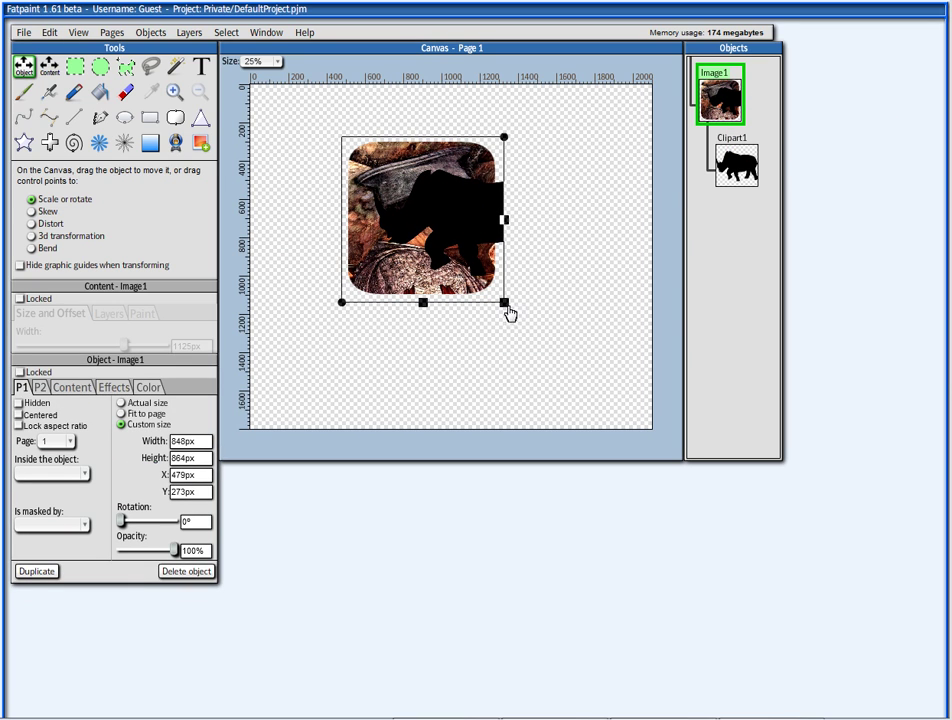
left_click_drag(505, 305, 549, 332)
left_click(133, 403)
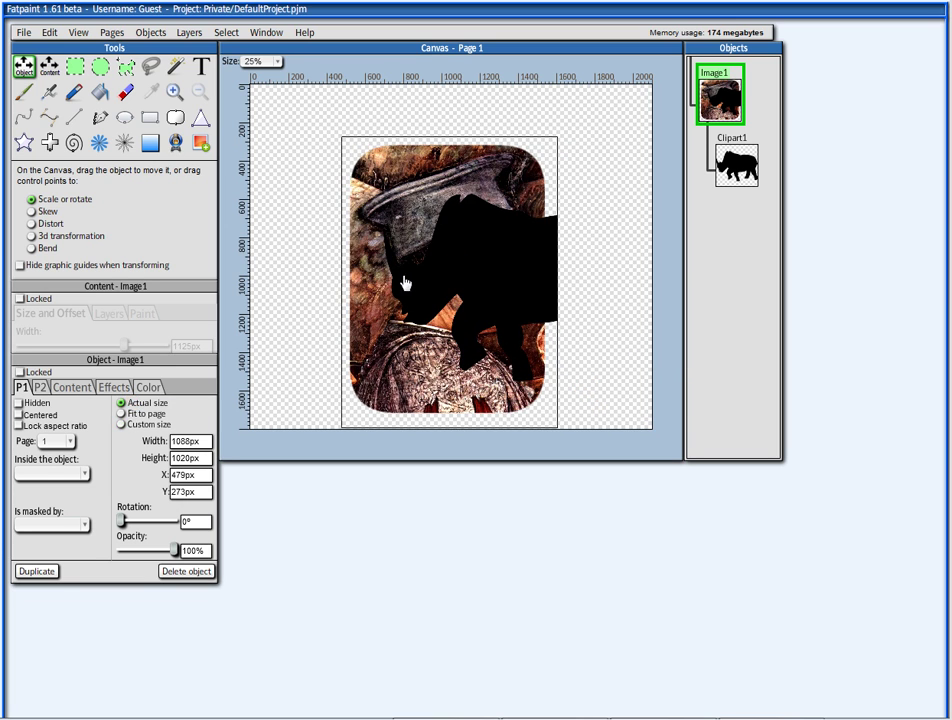
left_click_drag(445, 308, 381, 271)
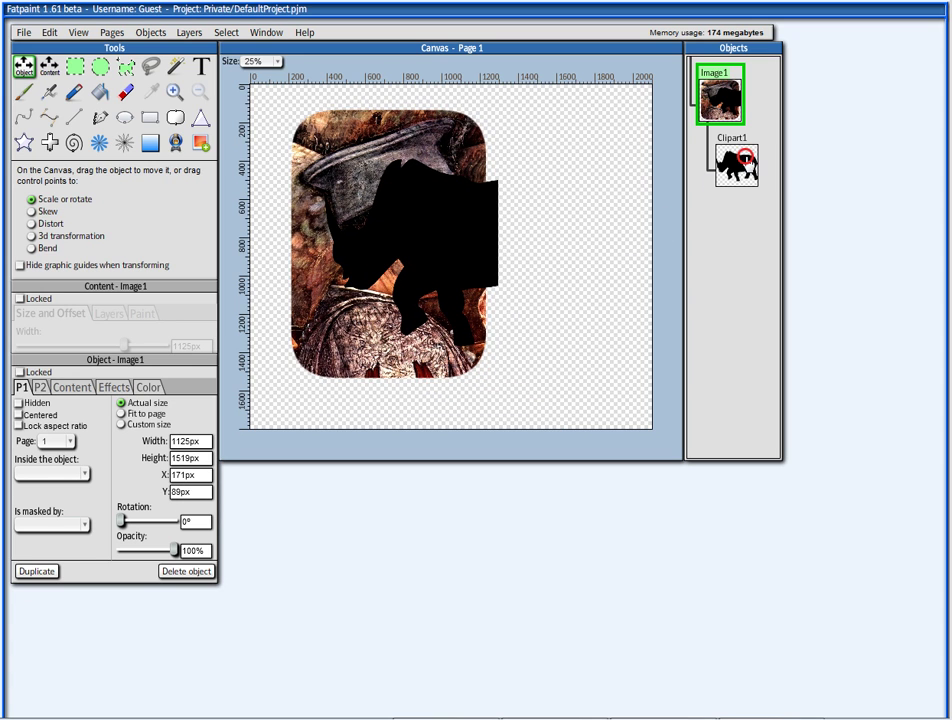
Pull Clipart1 out of Image1 and list it above the portrait as a separate object.
left_click(746, 160)
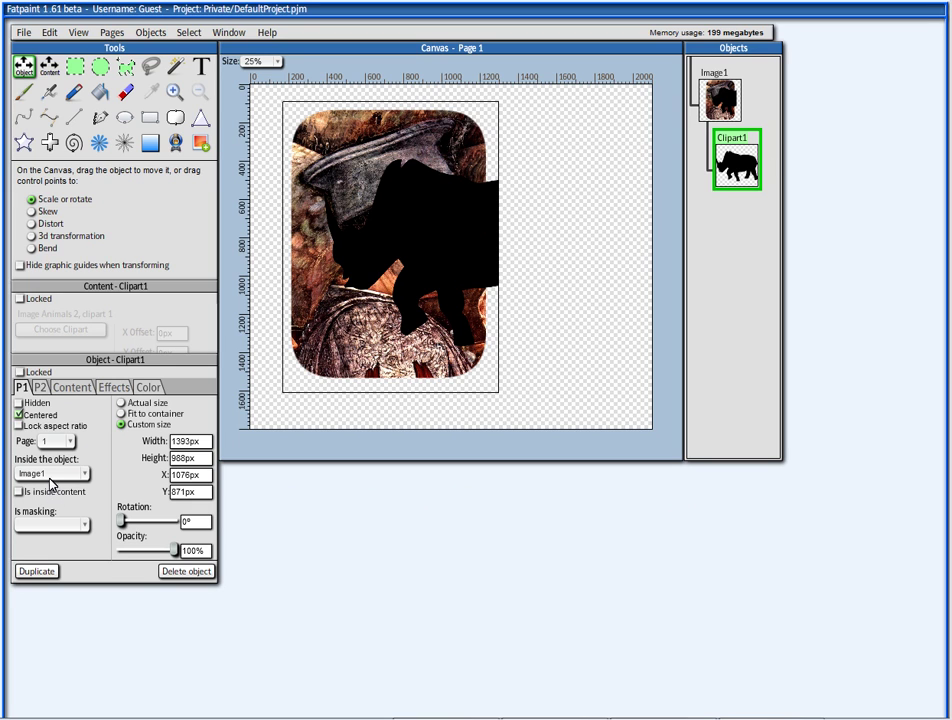
left_click(50, 474)
left_click(125, 432)
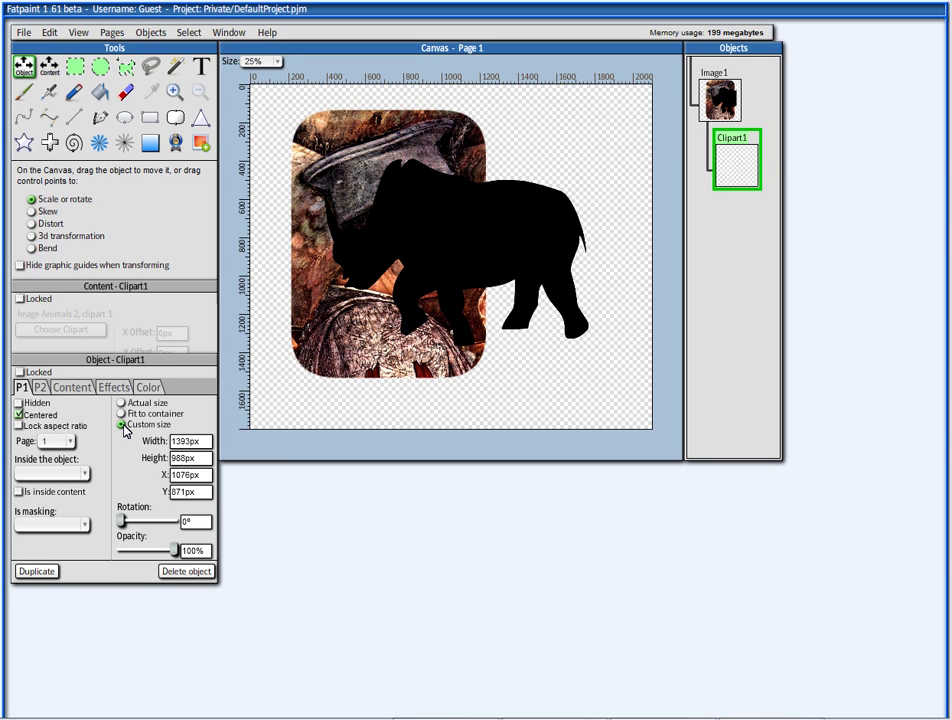
left_click(55, 474)
left_click(207, 430)
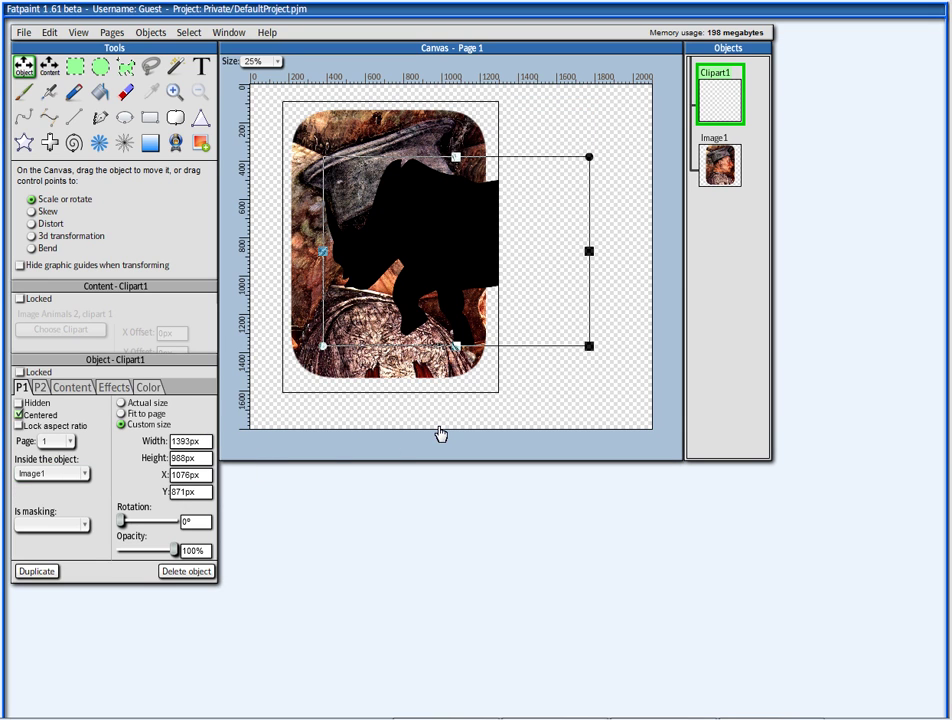
left_click_drag(736, 172, 733, 82)
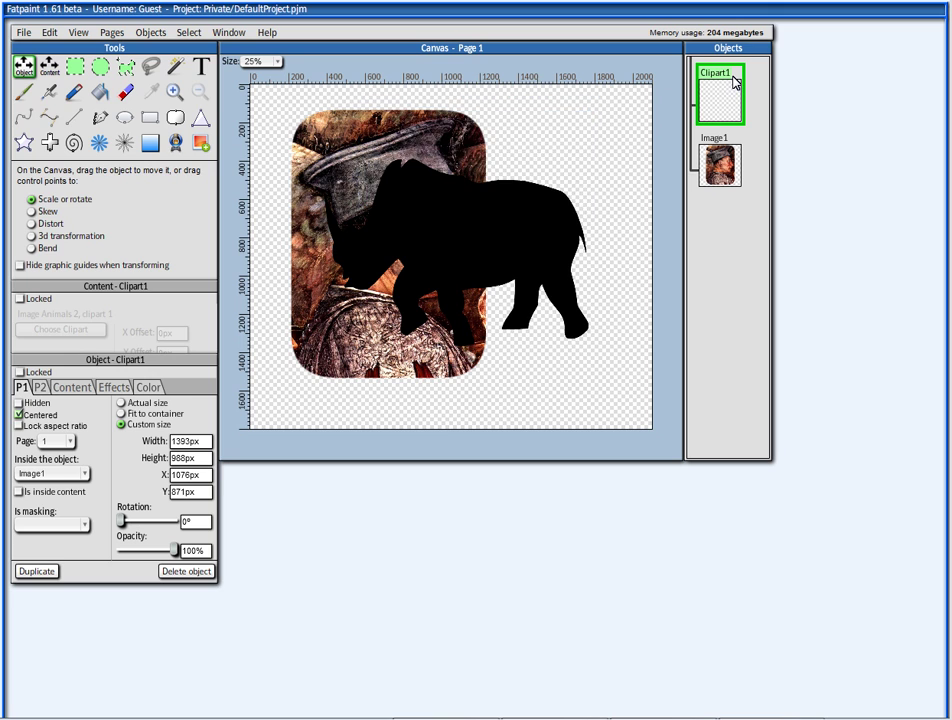
Delete the rhino clipart object and nudge the portrait slightly left.
mouse_move(490, 240)
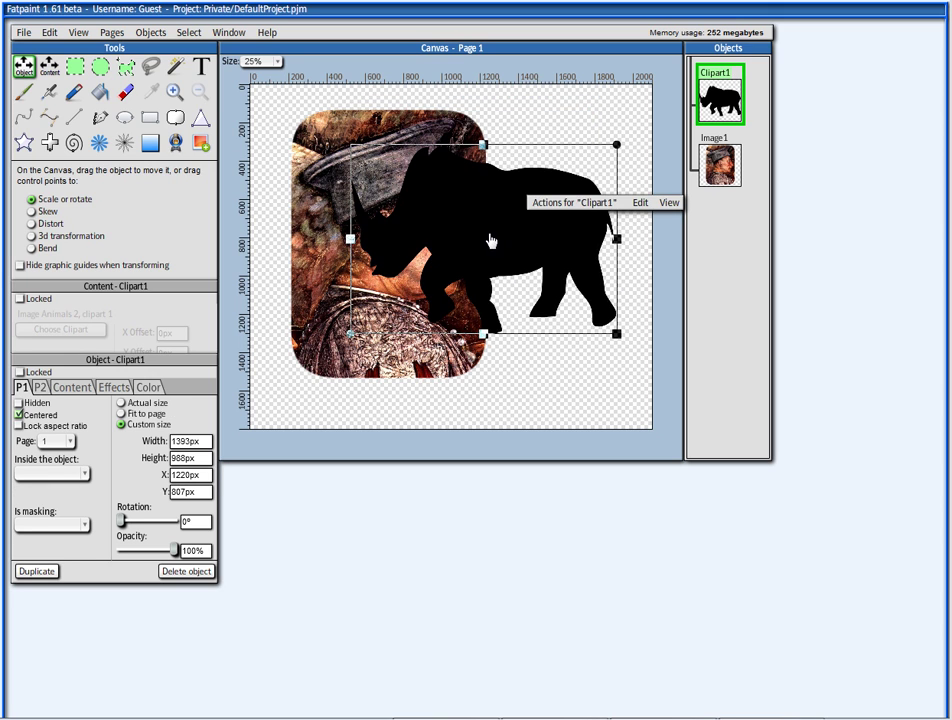
left_click(548, 203)
left_click(557, 264)
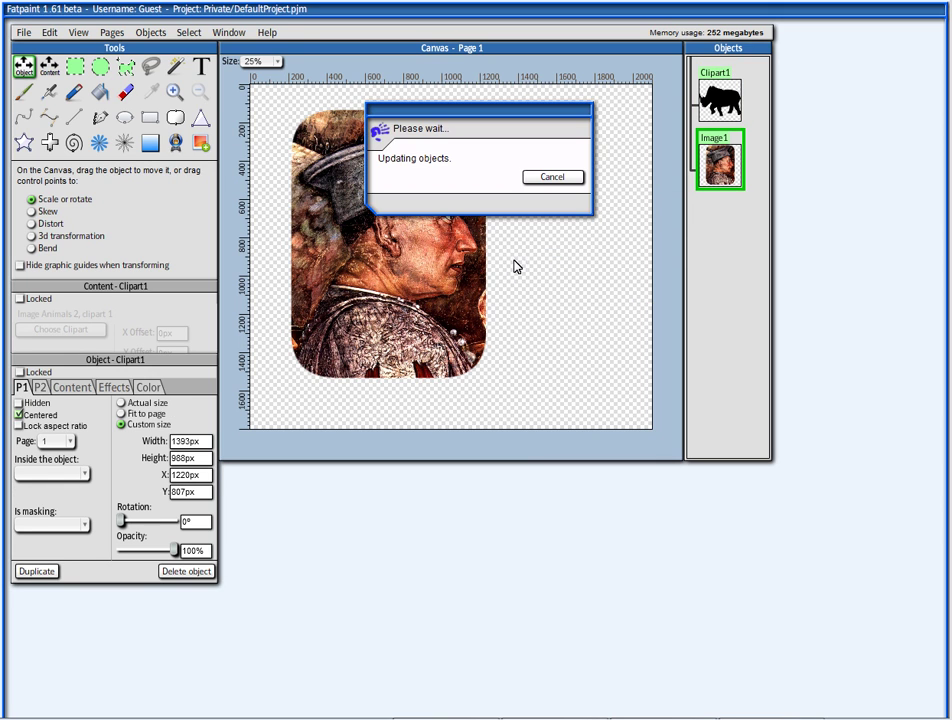
left_click_drag(364, 263, 359, 264)
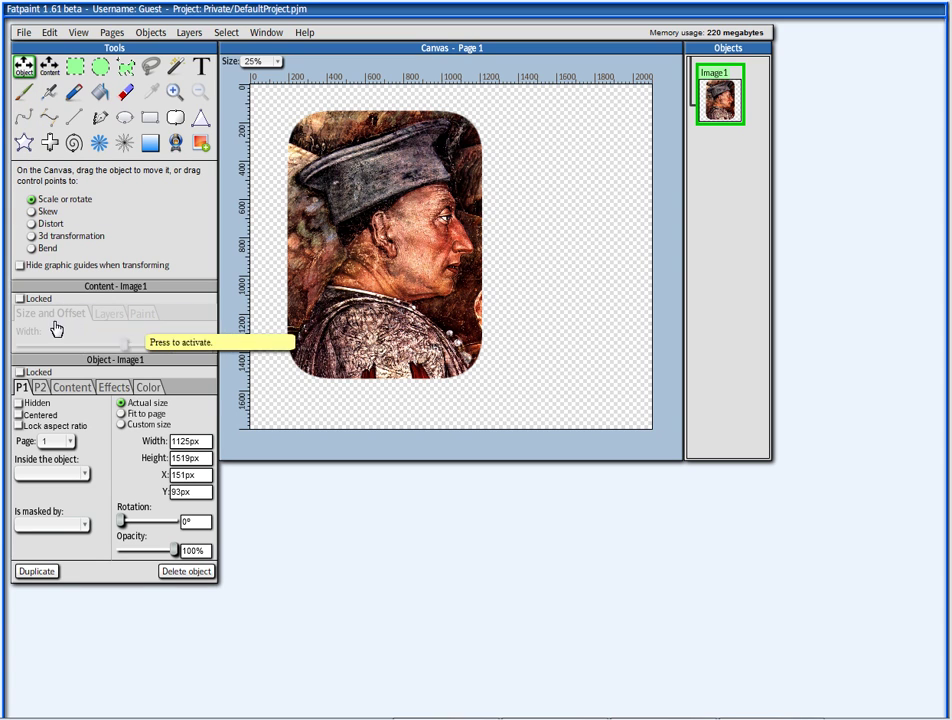
Switch between the Content and Object tools, ending on Image1's colour adjustment settings.
left_click(52, 69)
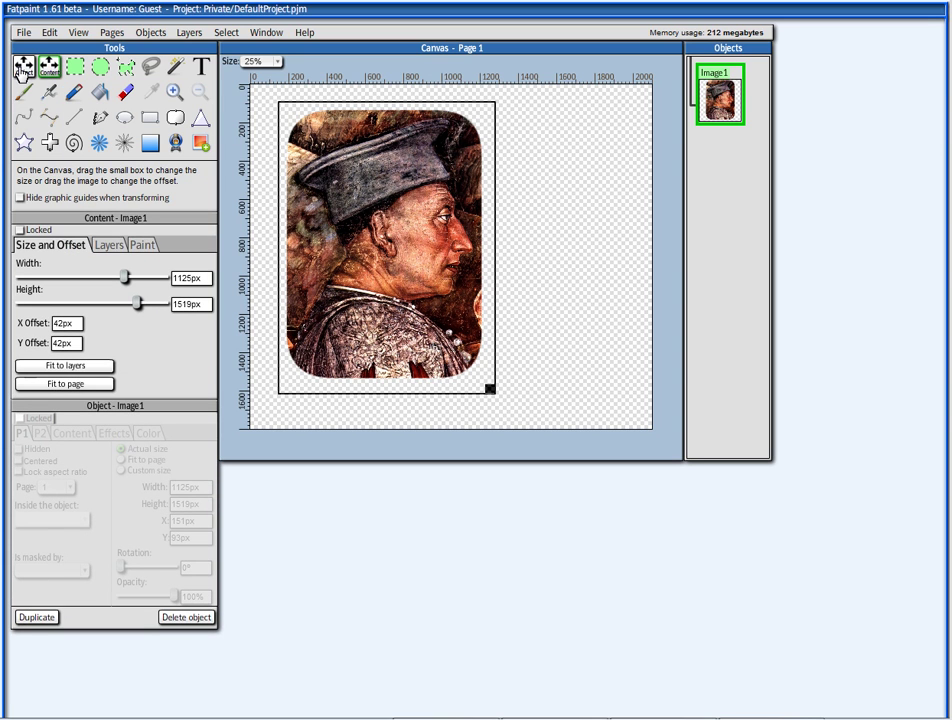
left_click(22, 66)
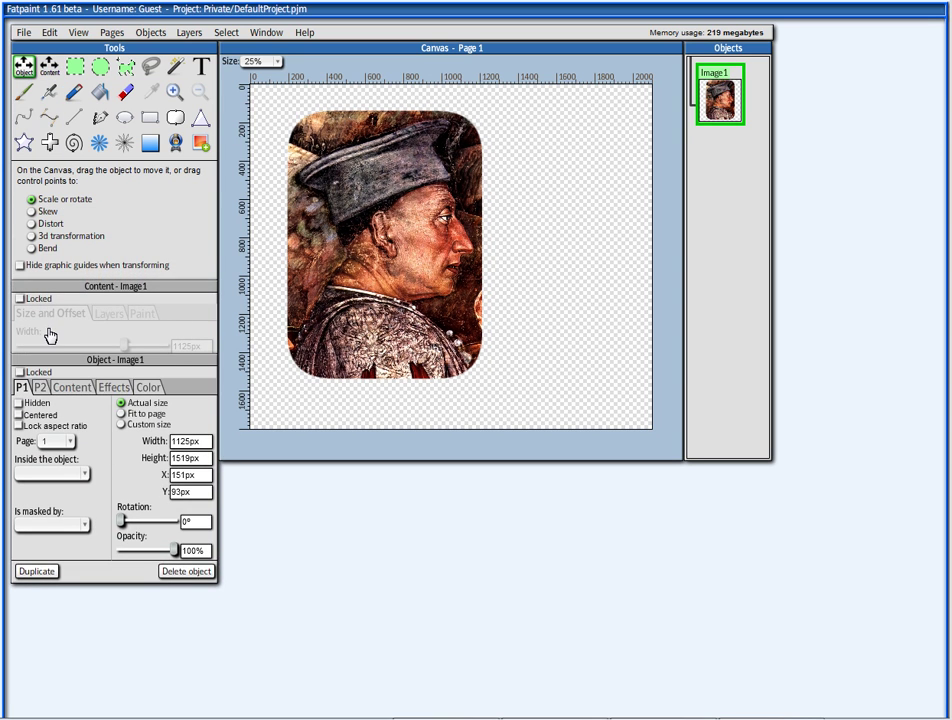
left_click(72, 322)
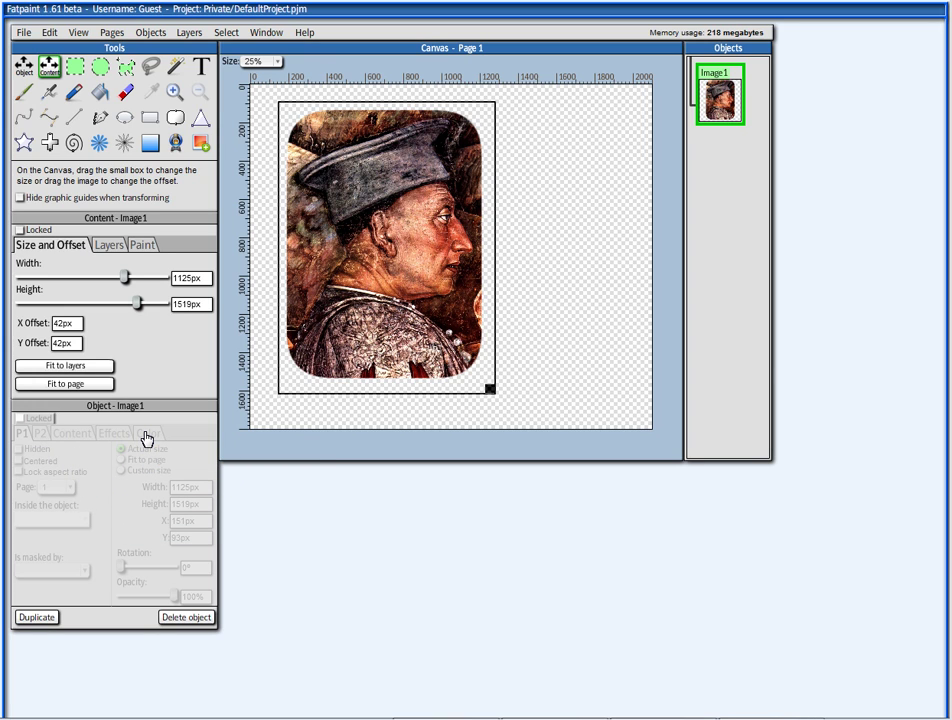
left_click(145, 434)
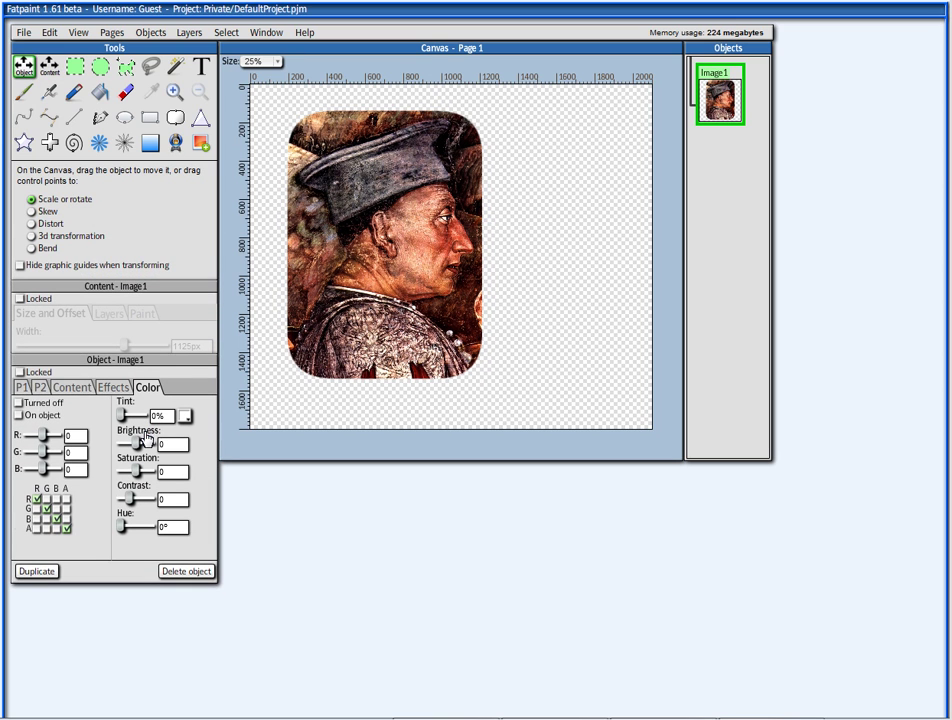